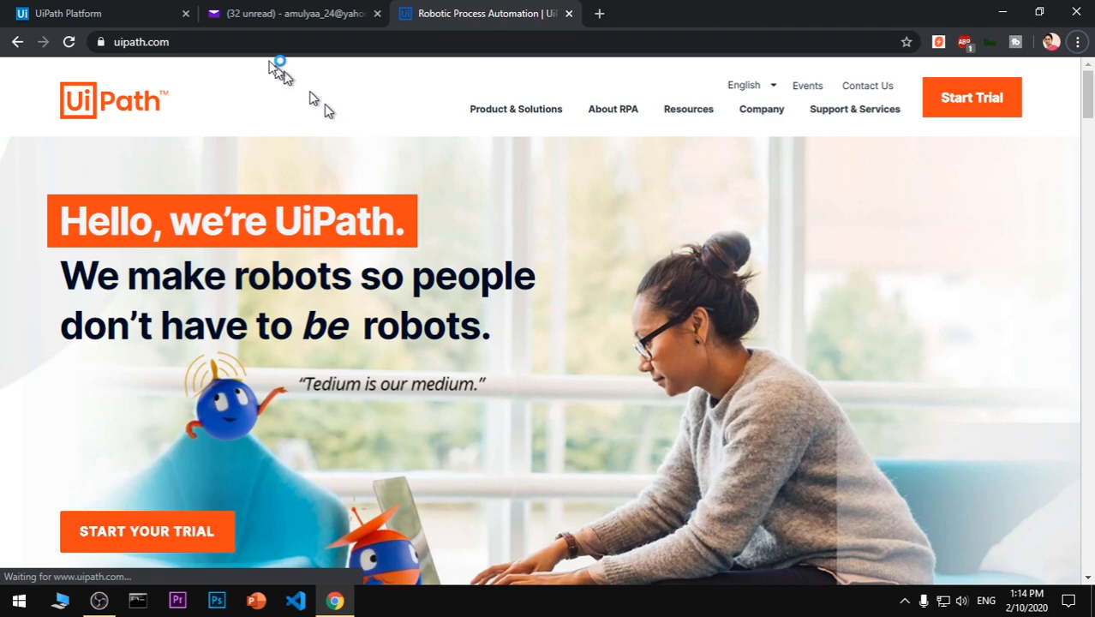
Open the UiPath free trial page, compare the plans and start the Community Cloud edition.
left_click(243, 48)
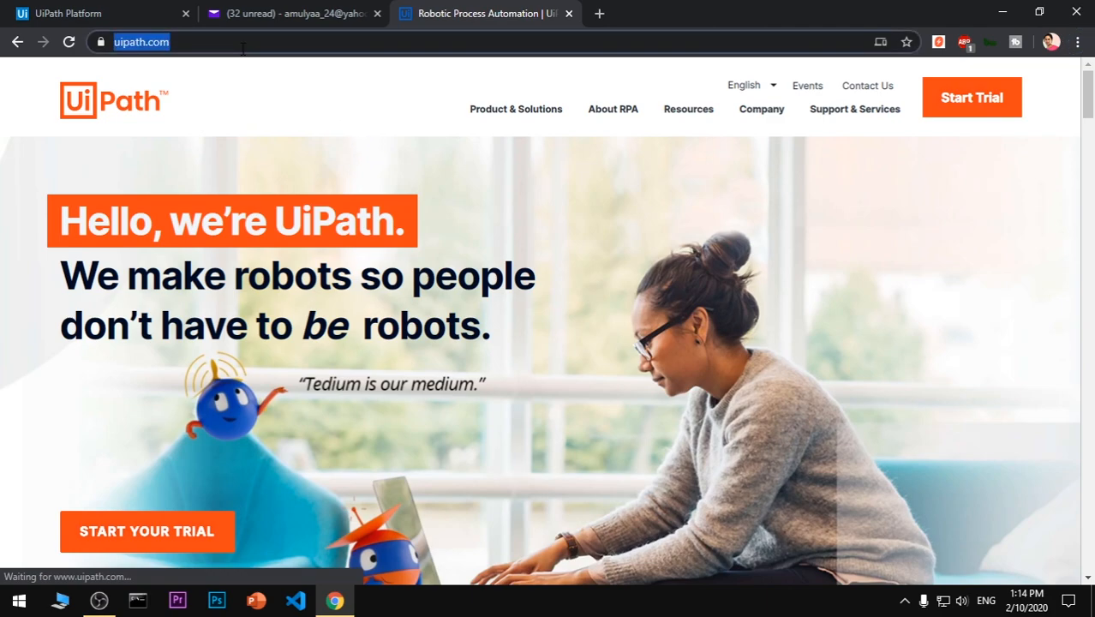
left_click(968, 110)
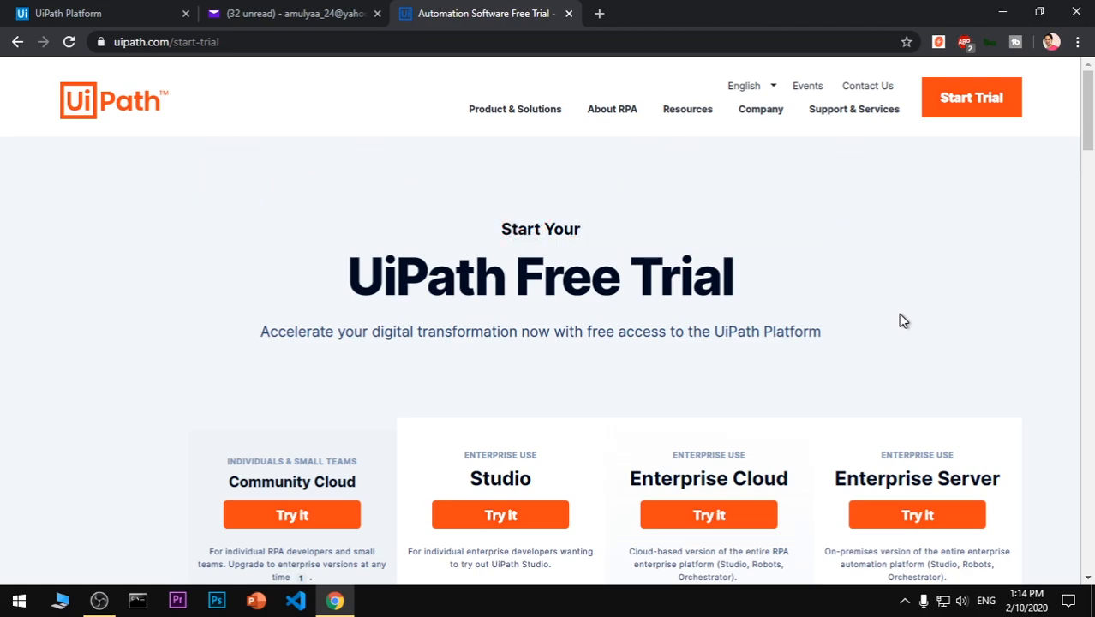
scroll(898, 312, "down", 2)
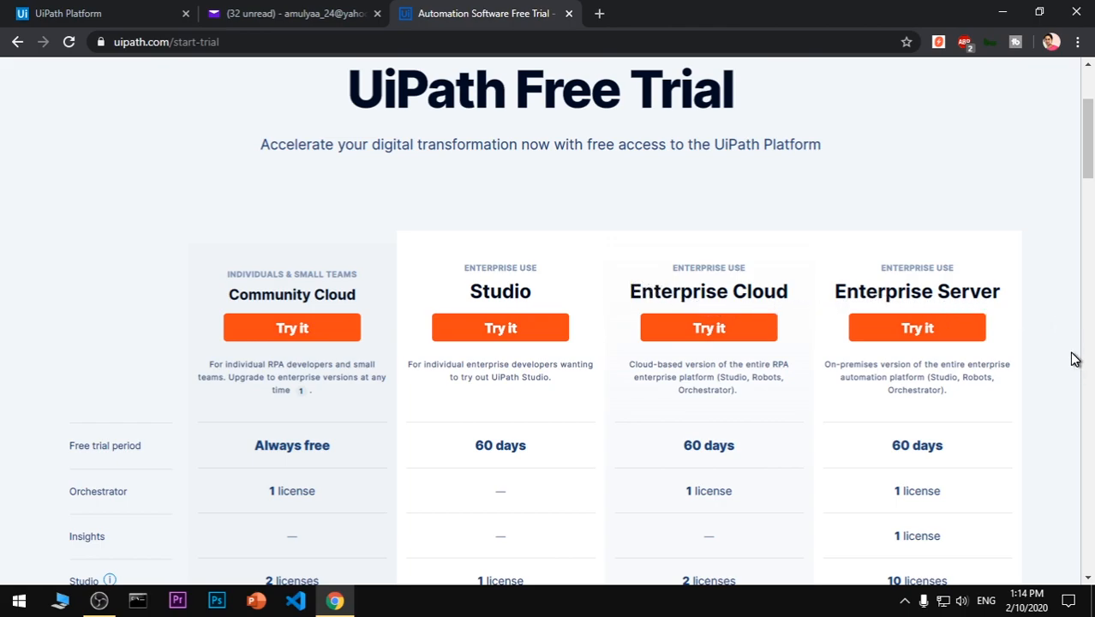
scroll(1075, 359, "down", 13)
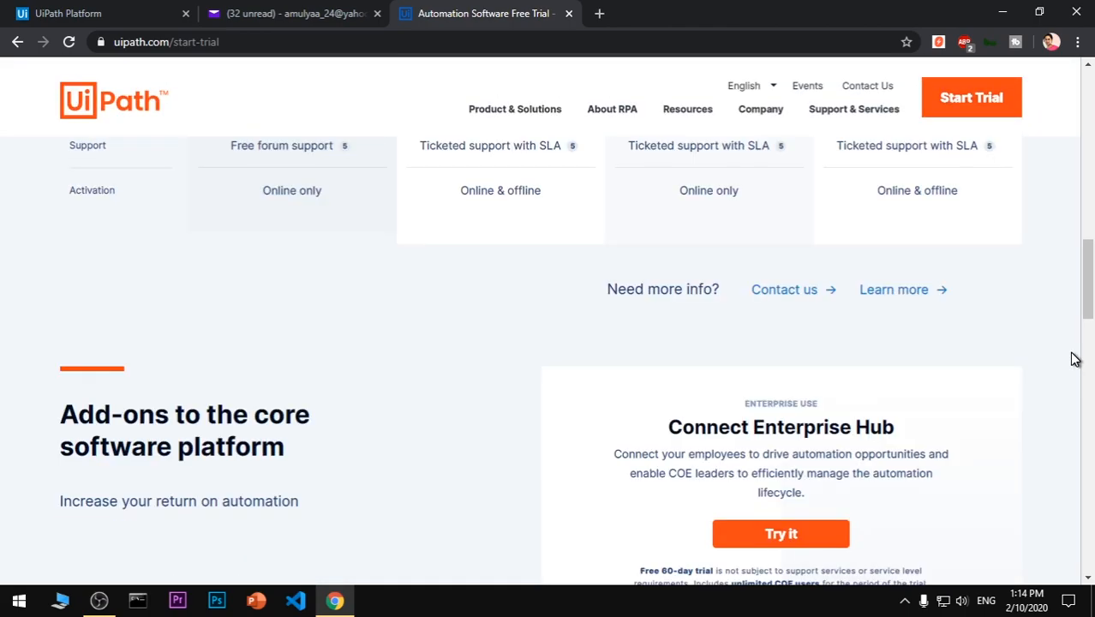
scroll(1076, 360, "up", 14)
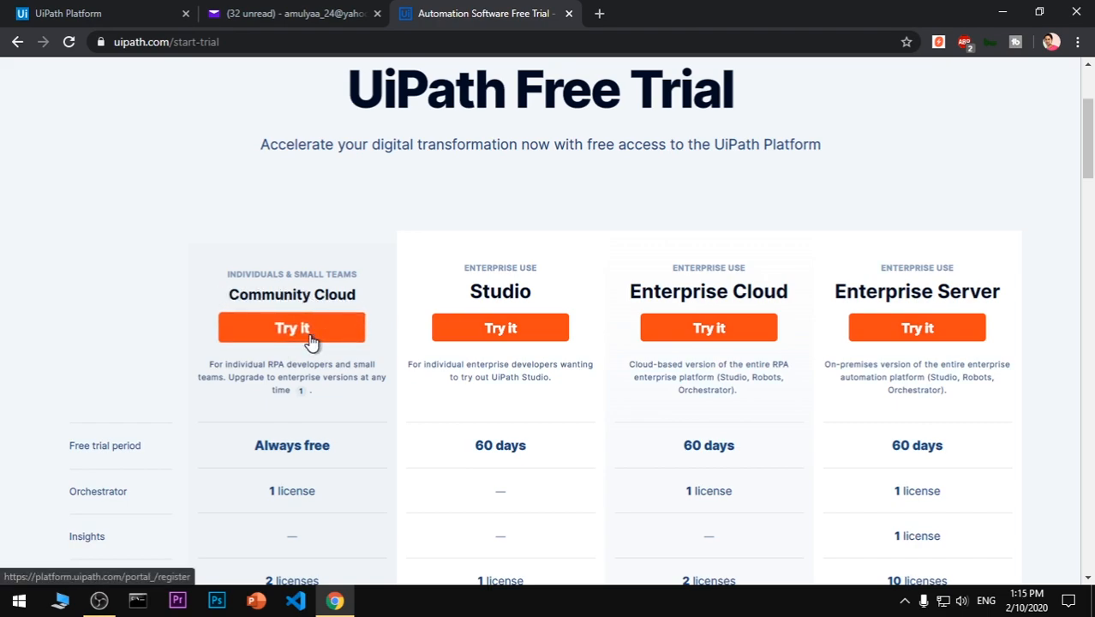
left_click(311, 341)
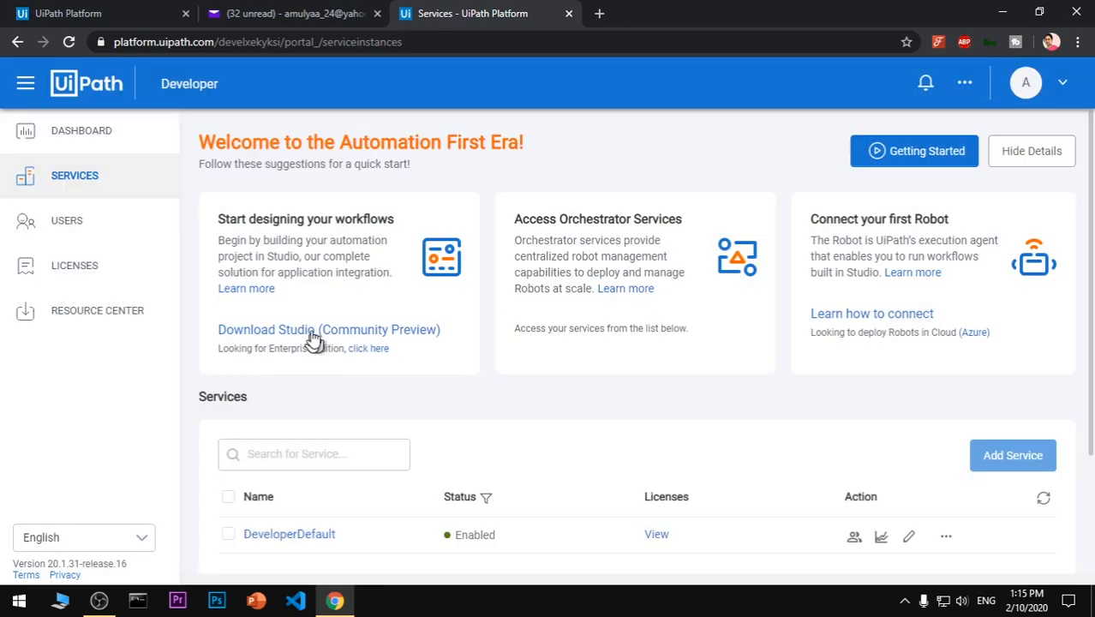
From the pending e-mail verification page, choose to sign up with a different e-mail and open the e-mail registration form.
left_click(74, 13)
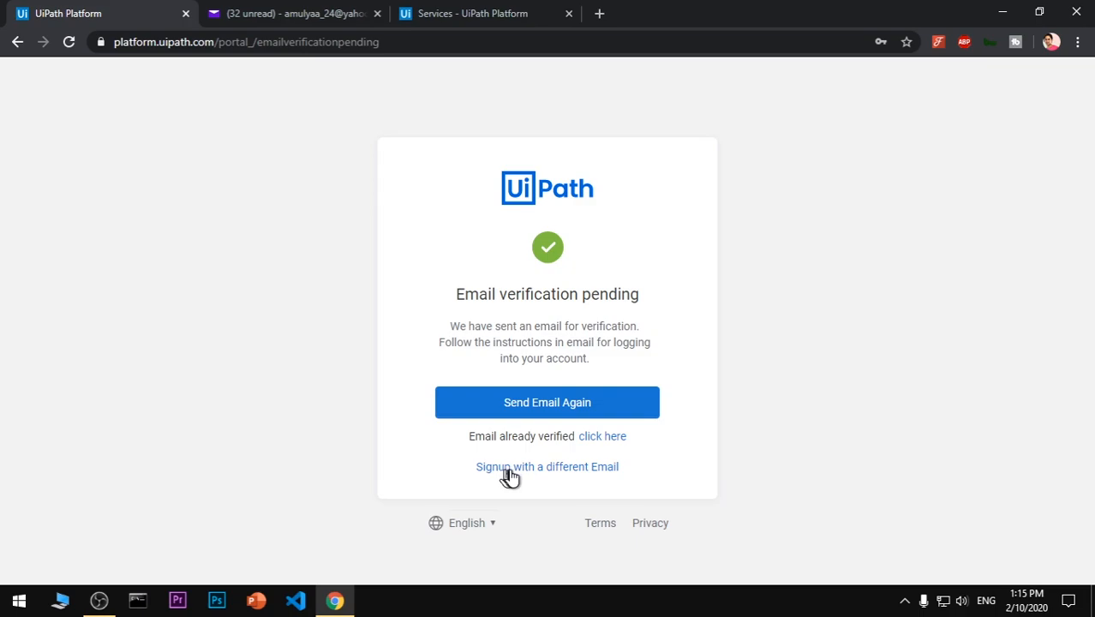
right_click(538, 474)
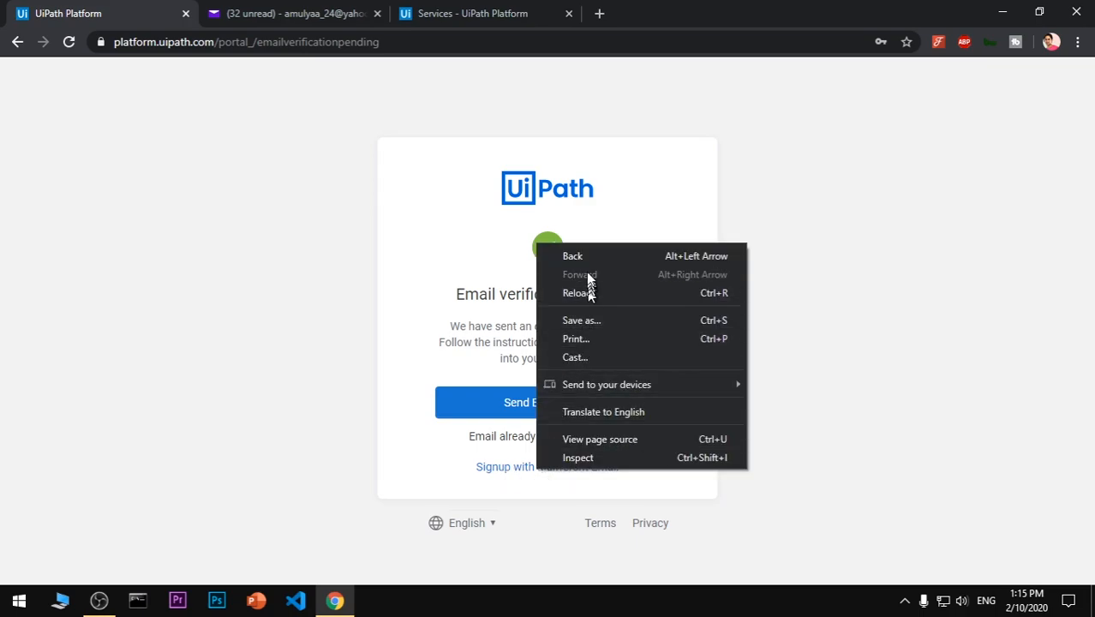
left_click(427, 283)
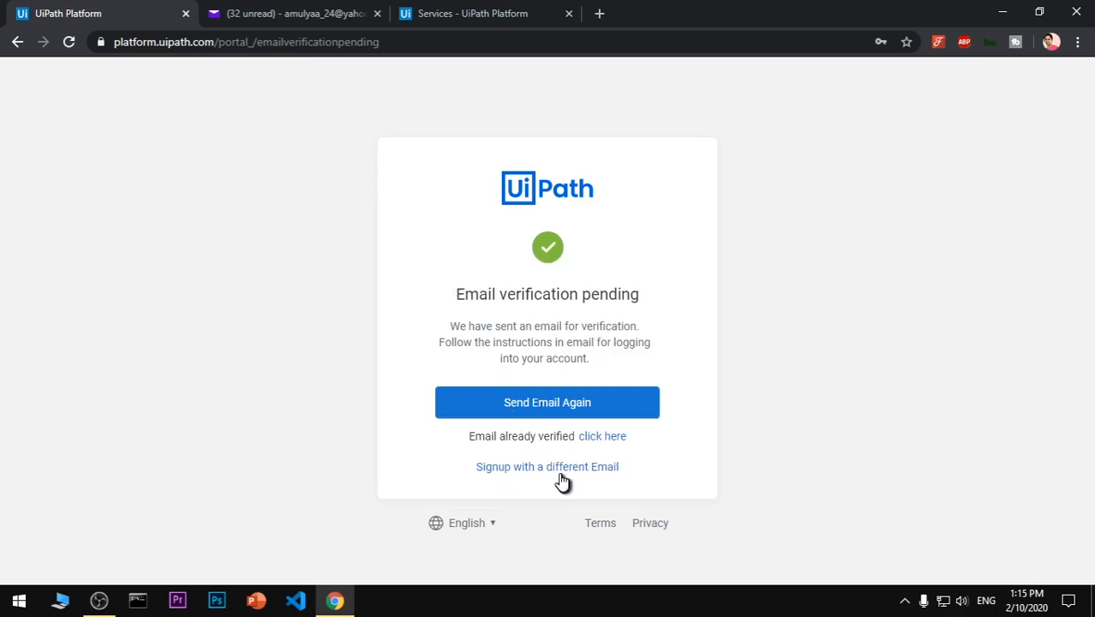
left_click(559, 475)
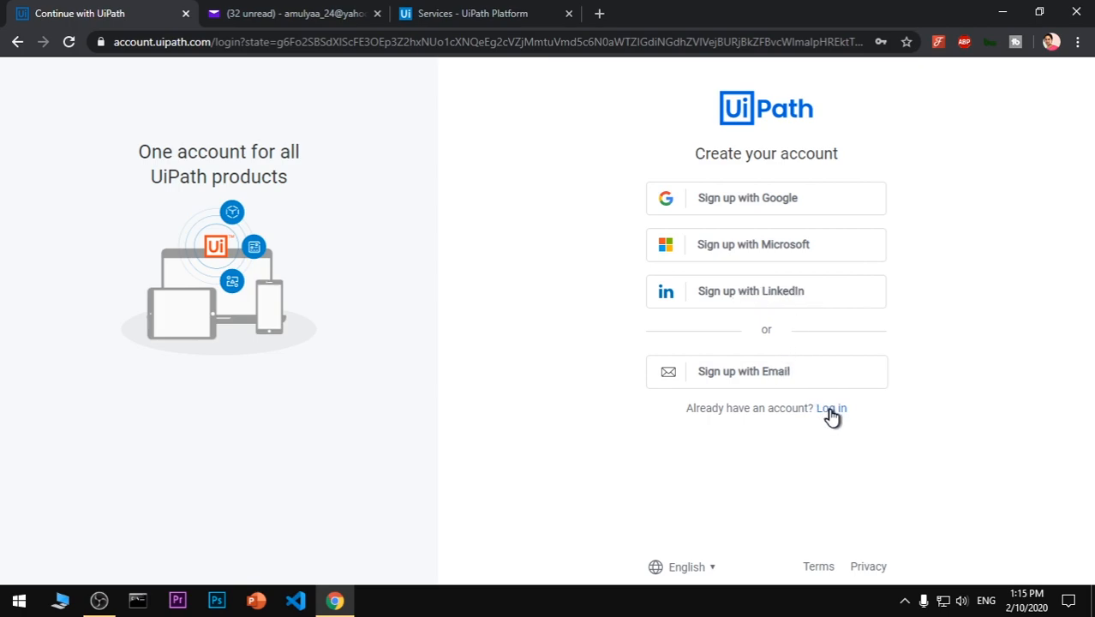
left_click(755, 383)
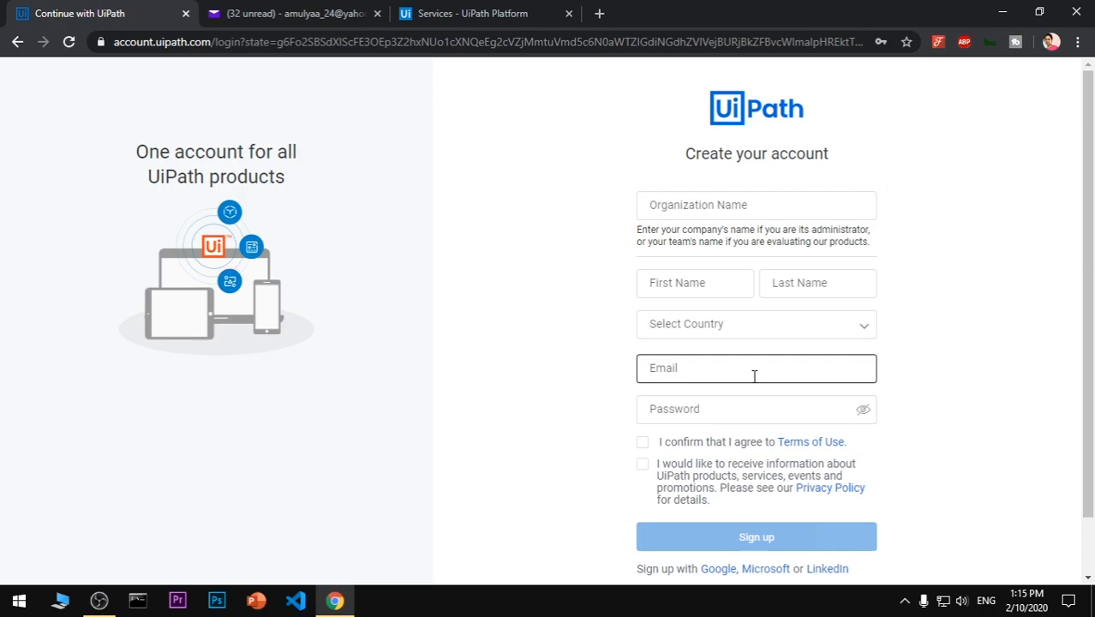
Examine the registration form's organization name, country, e-mail and password fields without filling them in.
left_click(695, 202)
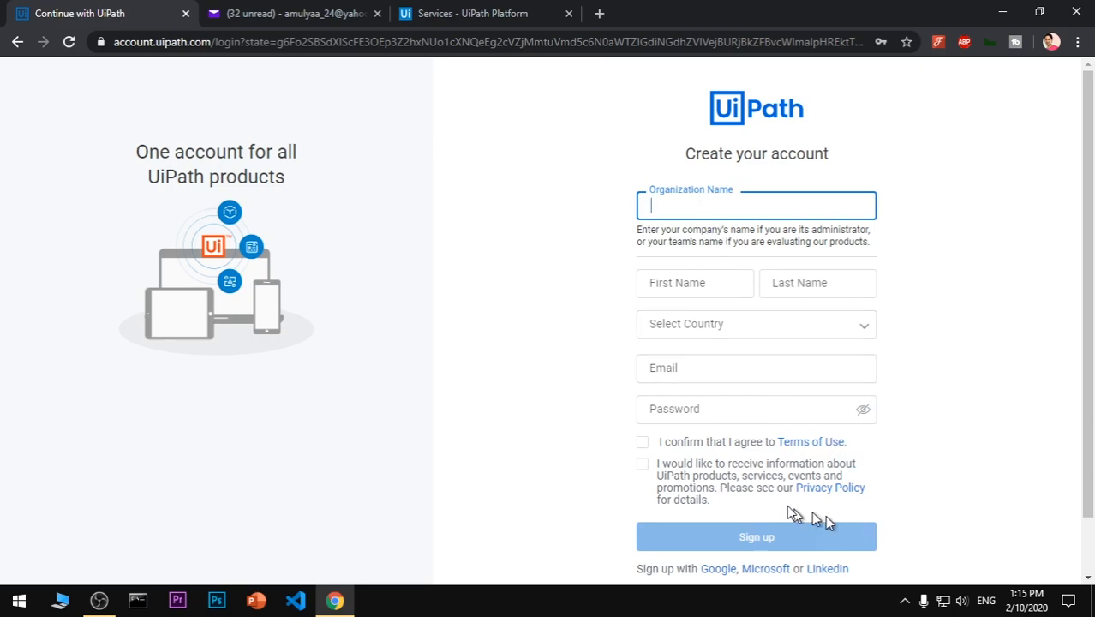
left_click(709, 335)
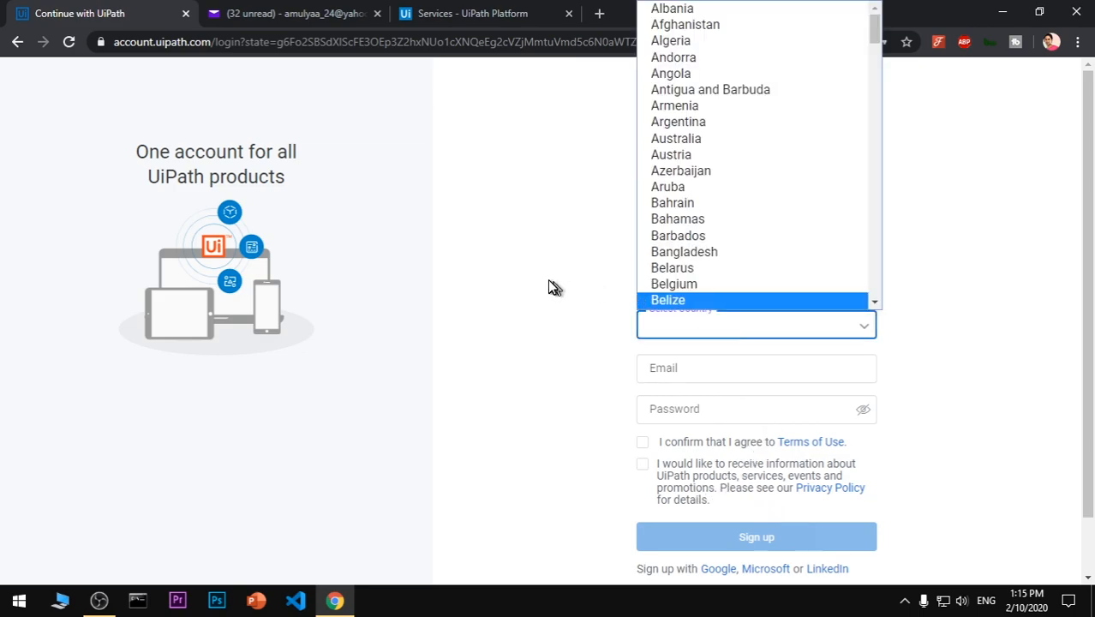
left_click(653, 285)
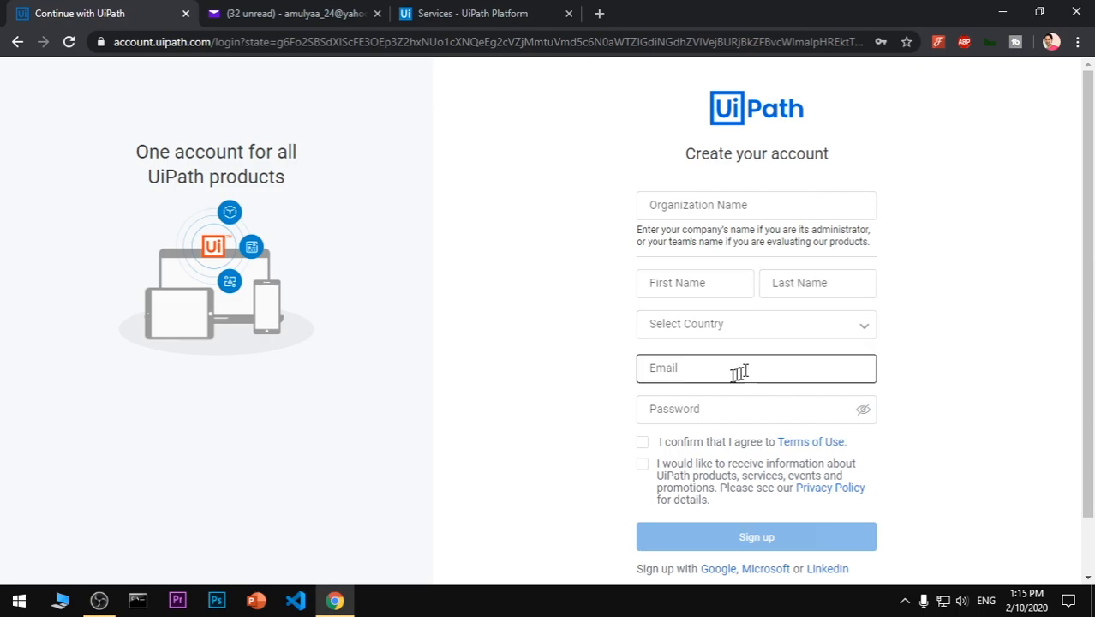
left_click(676, 367)
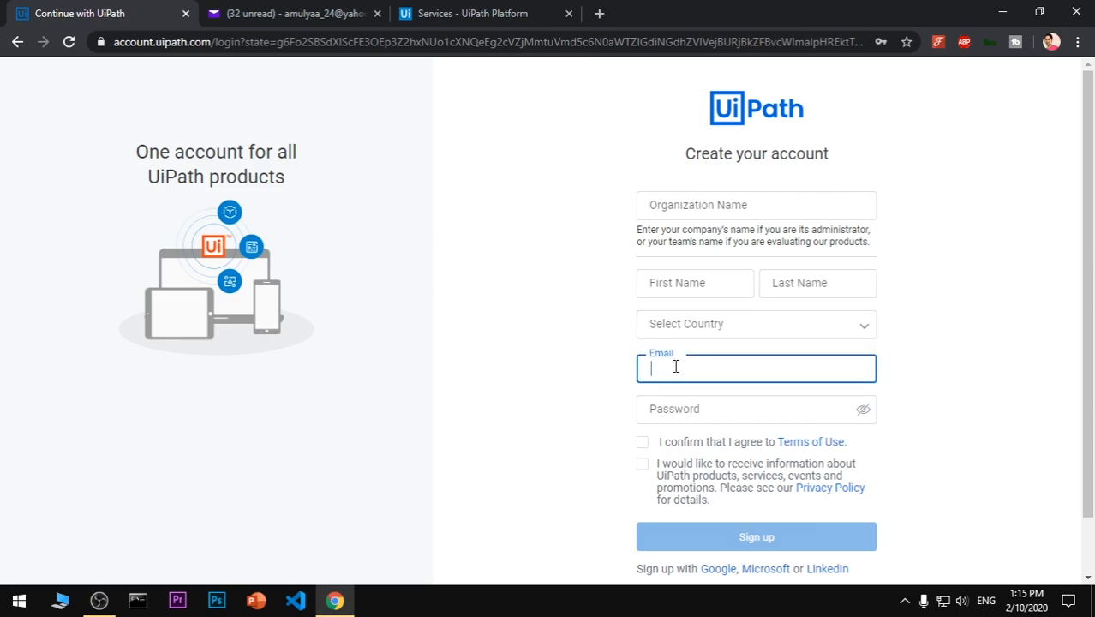
left_click(685, 415)
left_click(559, 452)
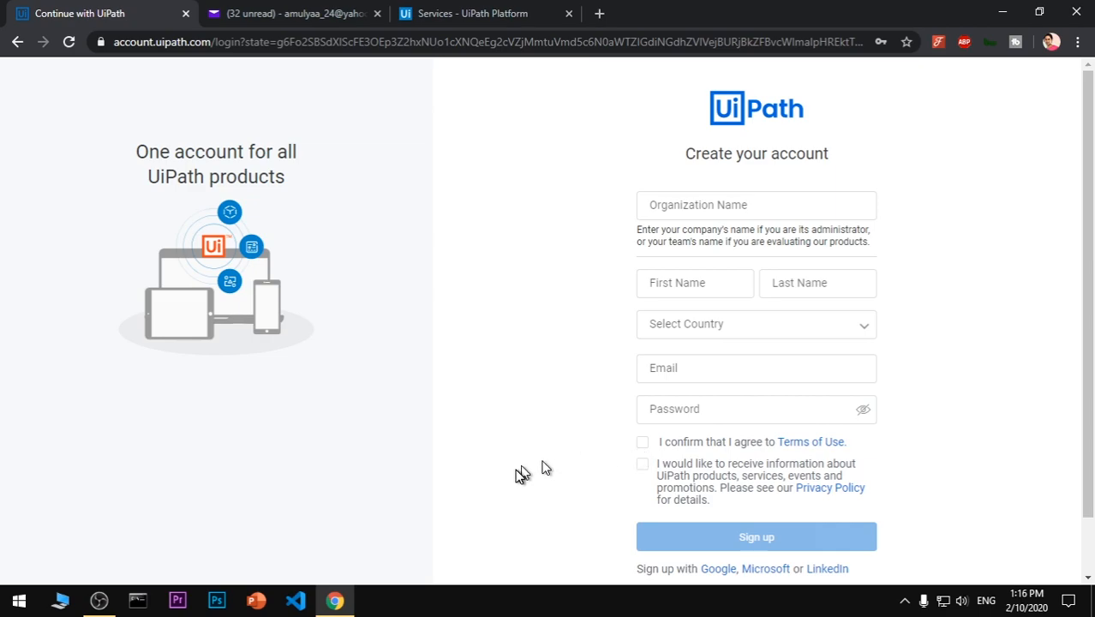
scroll(521, 468, "down", 1)
scroll(521, 469, "up", 1)
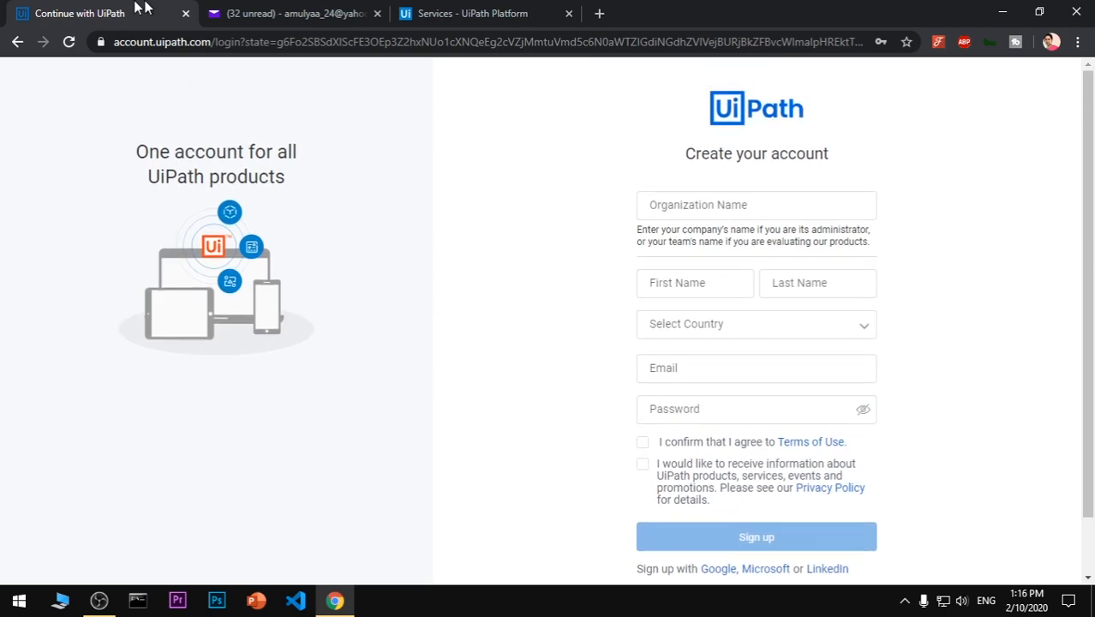
View the UiPath message with the e-mail verification request in Yahoo Mail.
left_click(294, 13)
left_click_drag(283, 415, 575, 437)
left_click(574, 438)
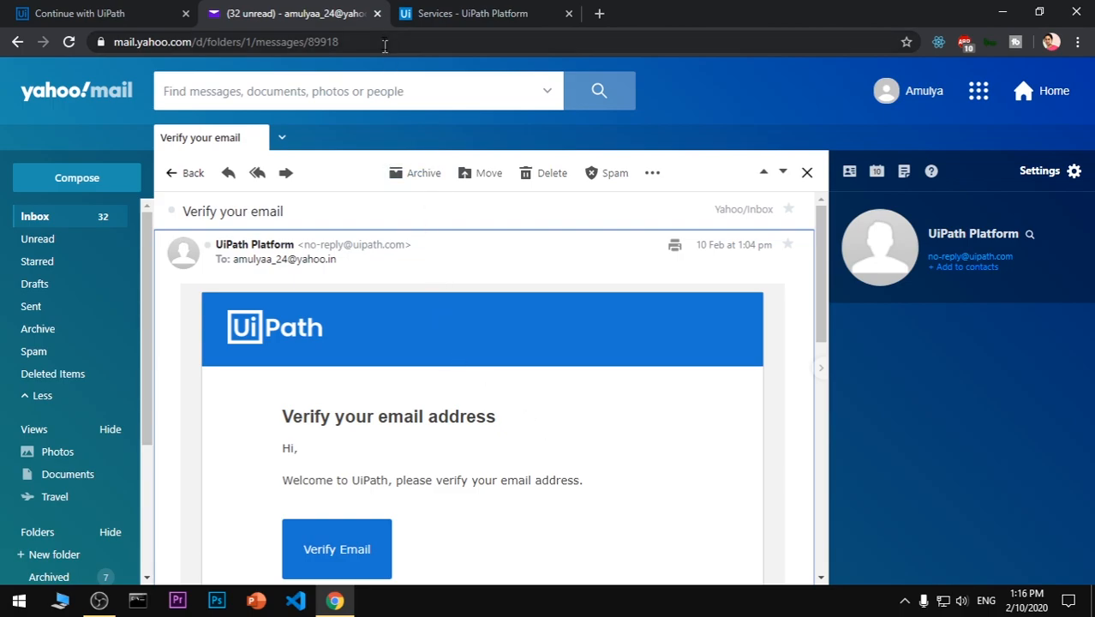
Reload the expired UiPath session, log in with the saved credentials, and close the Yahoo Mail and sign-up tabs.
left_click(471, 20)
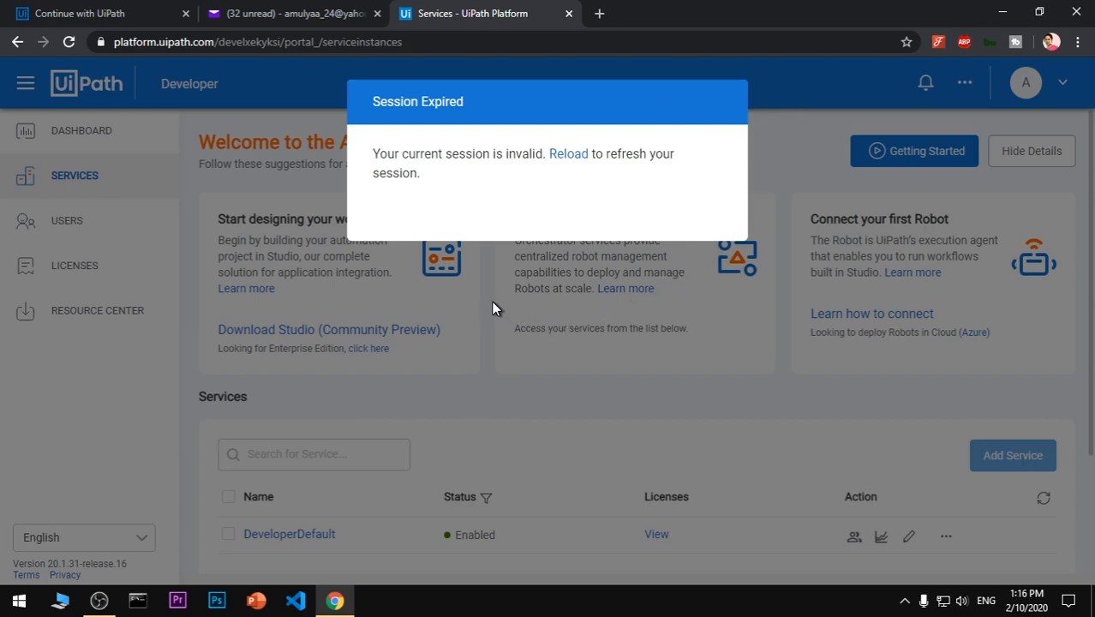
left_click(563, 159)
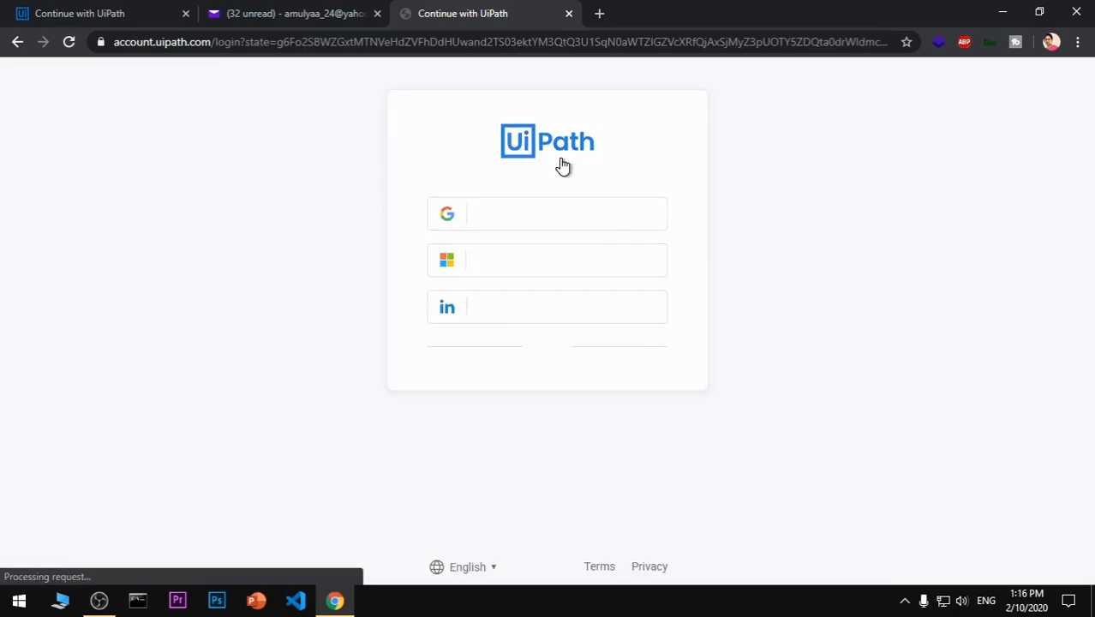
left_click(778, 378)
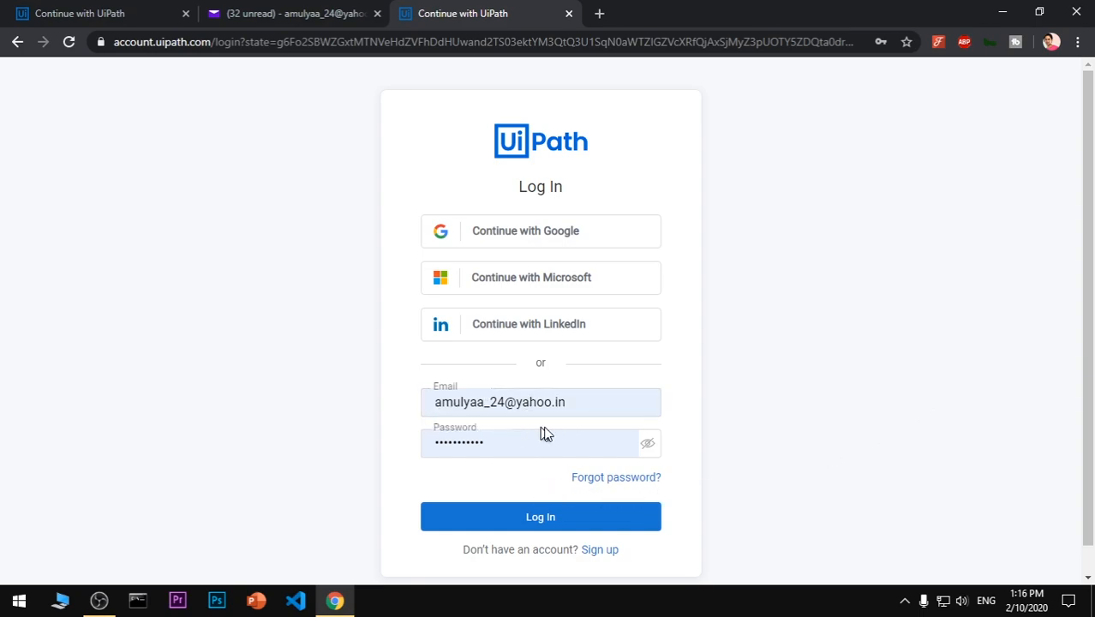
left_click(537, 519)
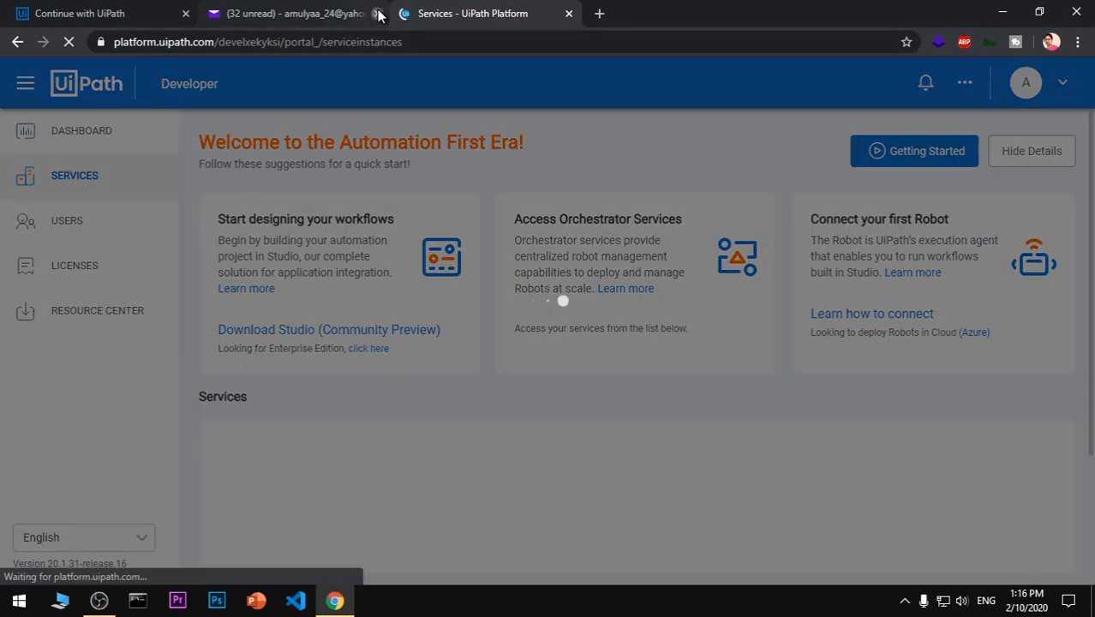
left_click(377, 12)
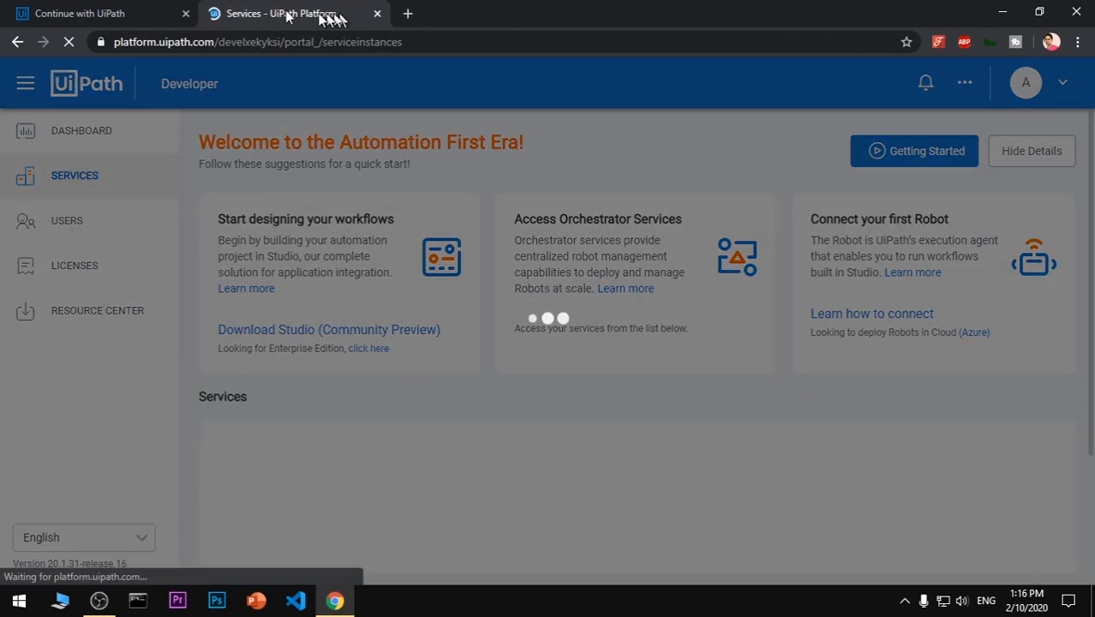
left_click(184, 12)
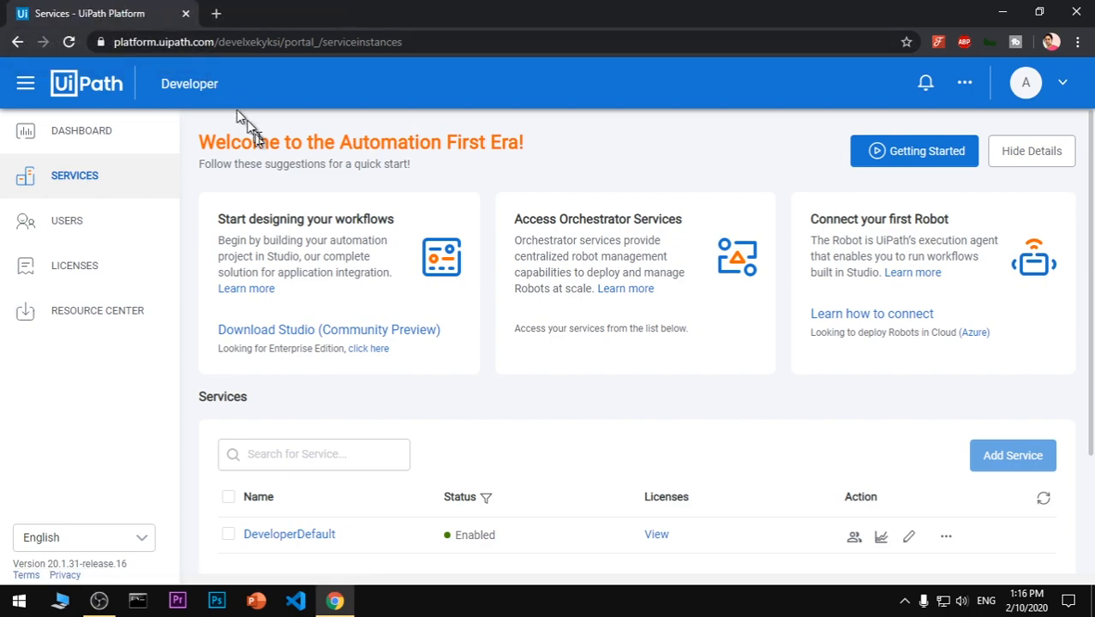
Look through the platform's Dashboard, Services and Users pages.
left_click(113, 144)
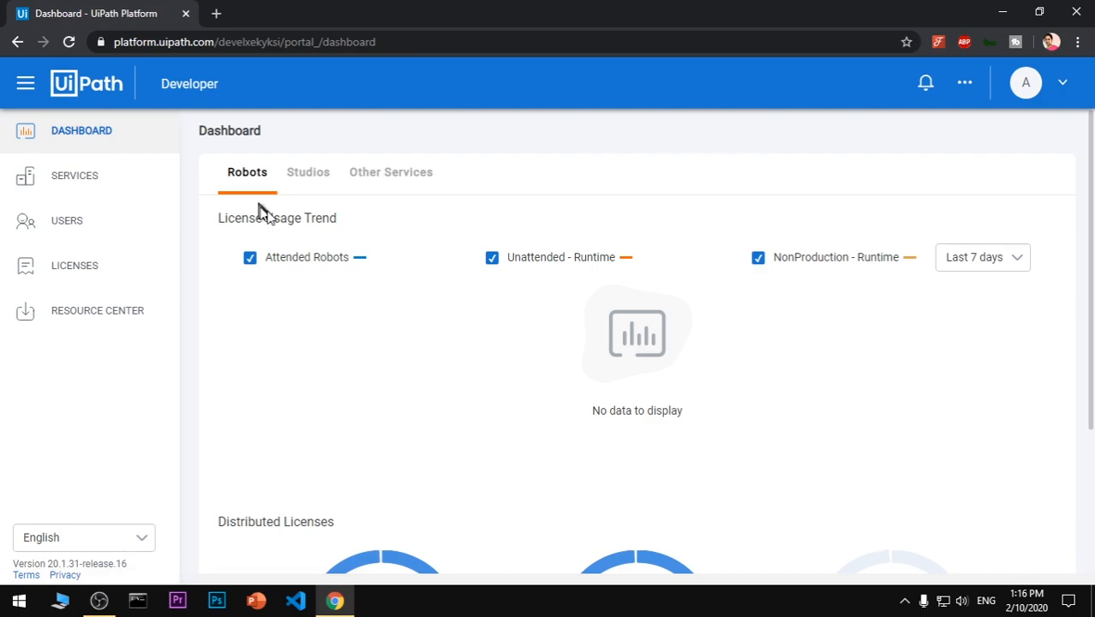
scroll(829, 352, "down", 3)
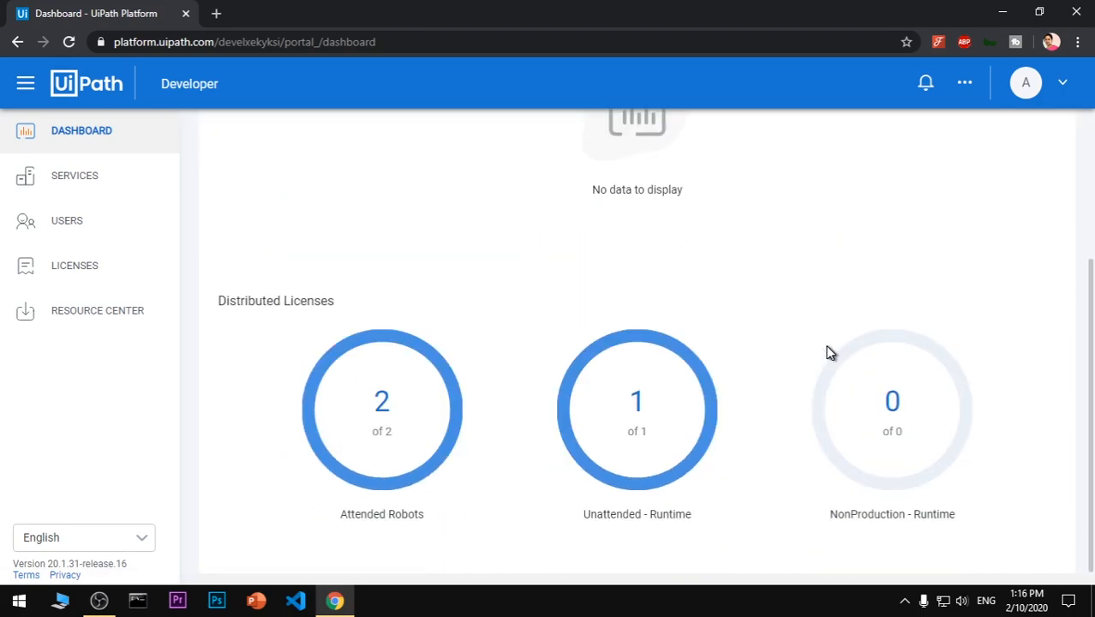
left_click(81, 176)
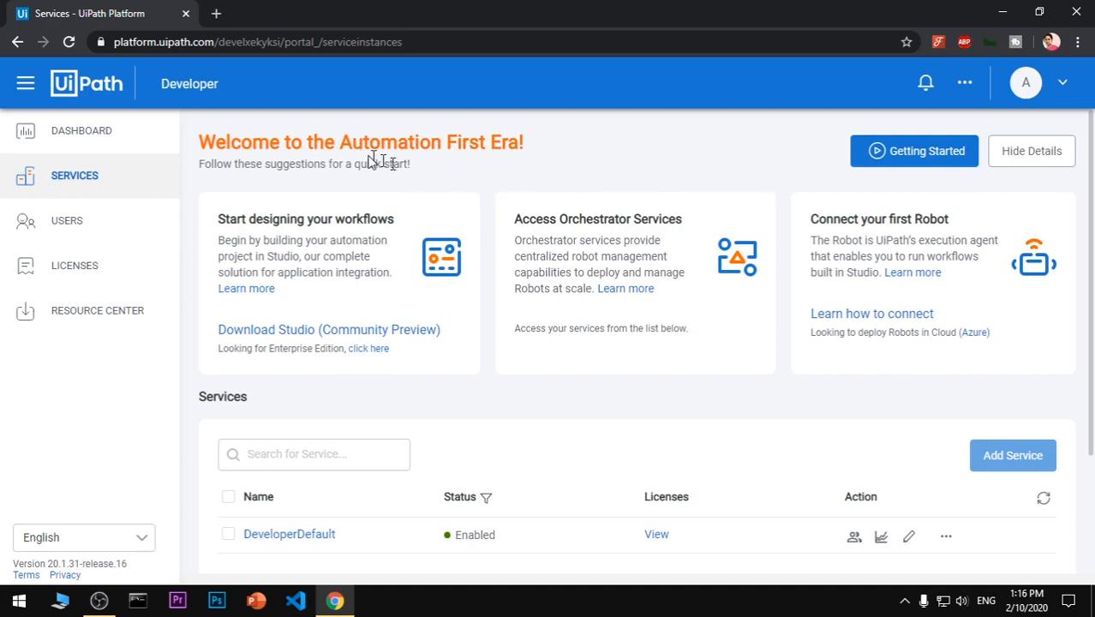
scroll(691, 352, "down", 1)
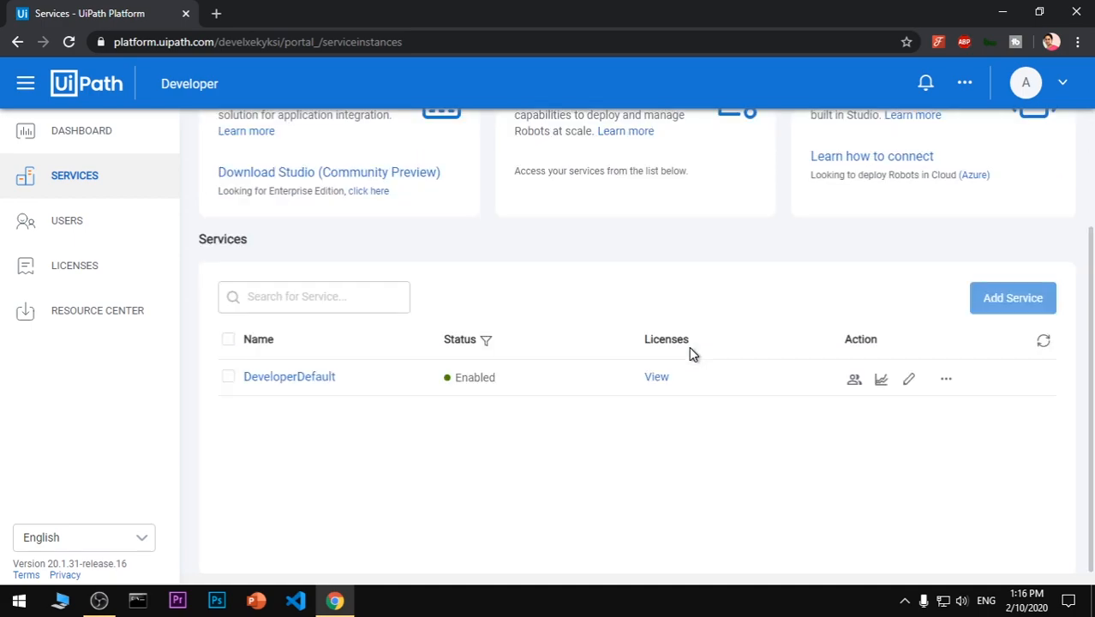
scroll(692, 351, "up", 1)
left_click(72, 217)
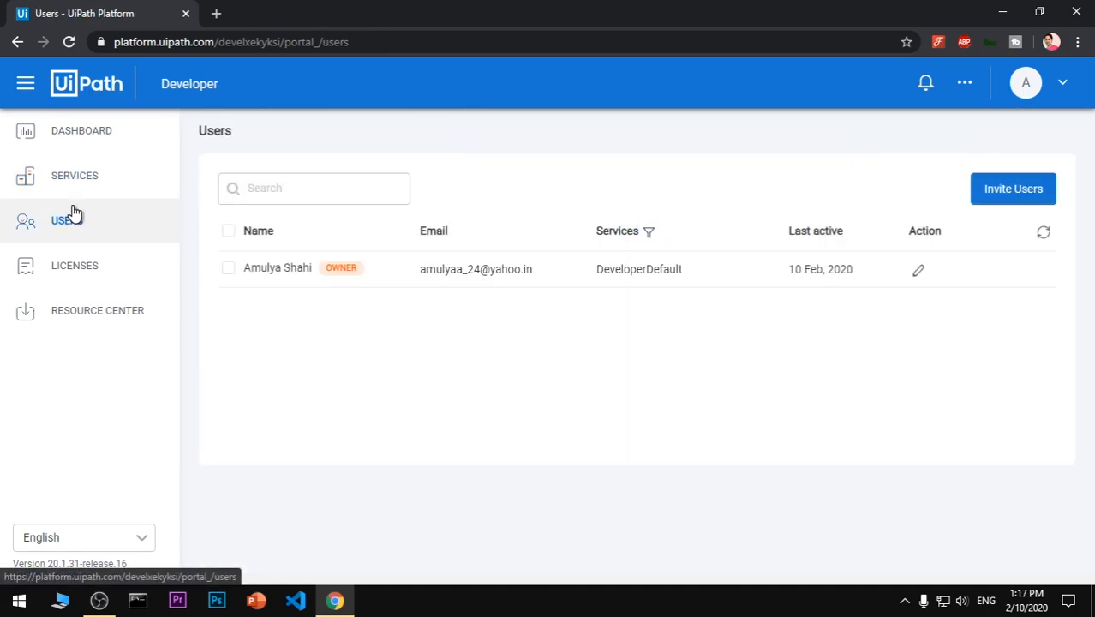
Review the Licenses page, comparing the entries under Robots, Studios and Other Services.
left_click(64, 276)
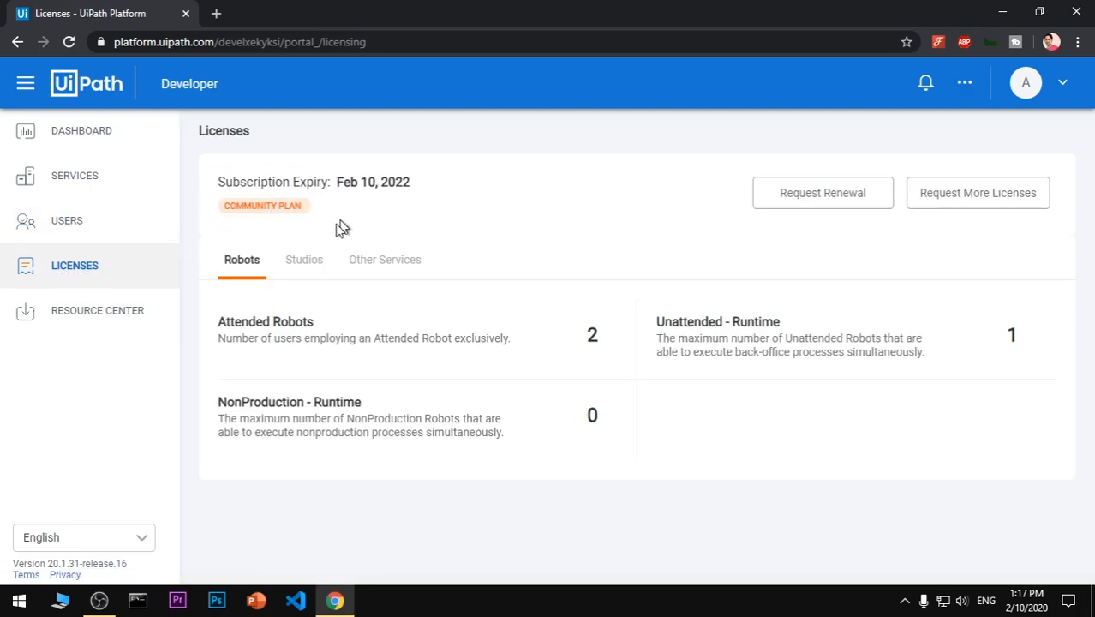
left_click(307, 272)
left_click(378, 262)
left_click(241, 259)
left_click(303, 270)
left_click(410, 270)
left_click(247, 262)
left_click(291, 262)
left_click(381, 260)
left_click(317, 263)
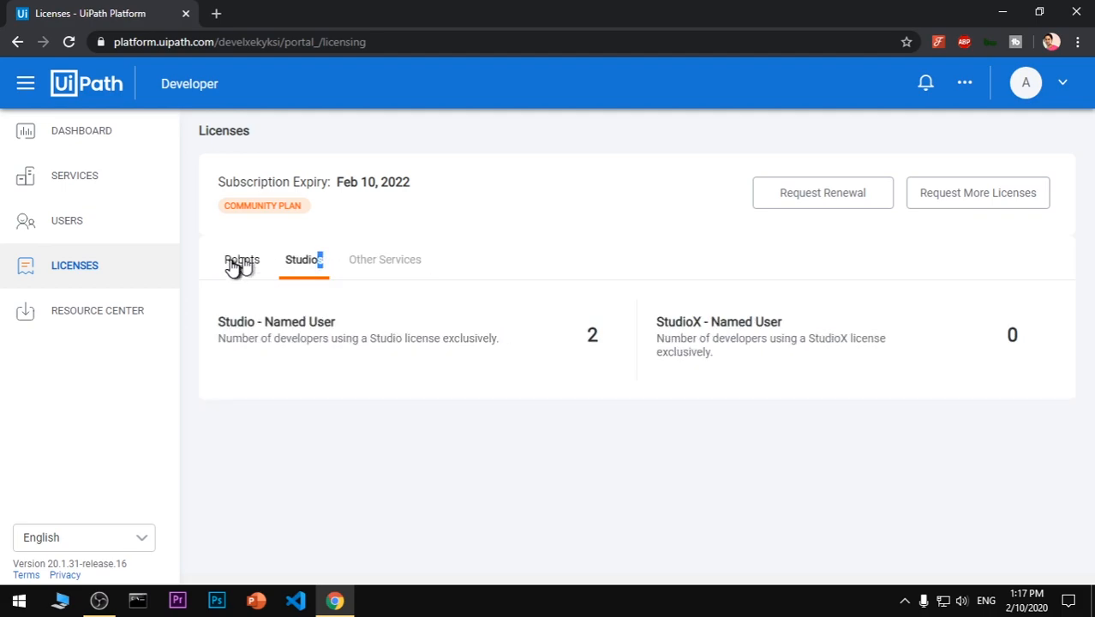
left_click(240, 267)
left_click(291, 267)
left_click(352, 269)
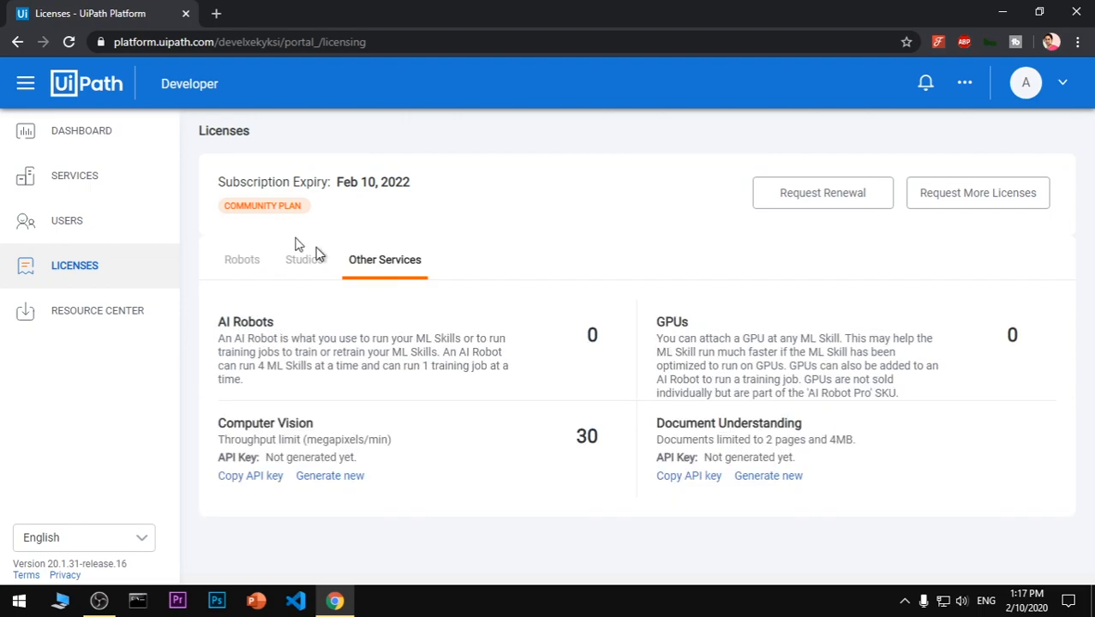
Open the Resource Center and read the UiPath Studio Community Edition preview download details.
left_click(103, 327)
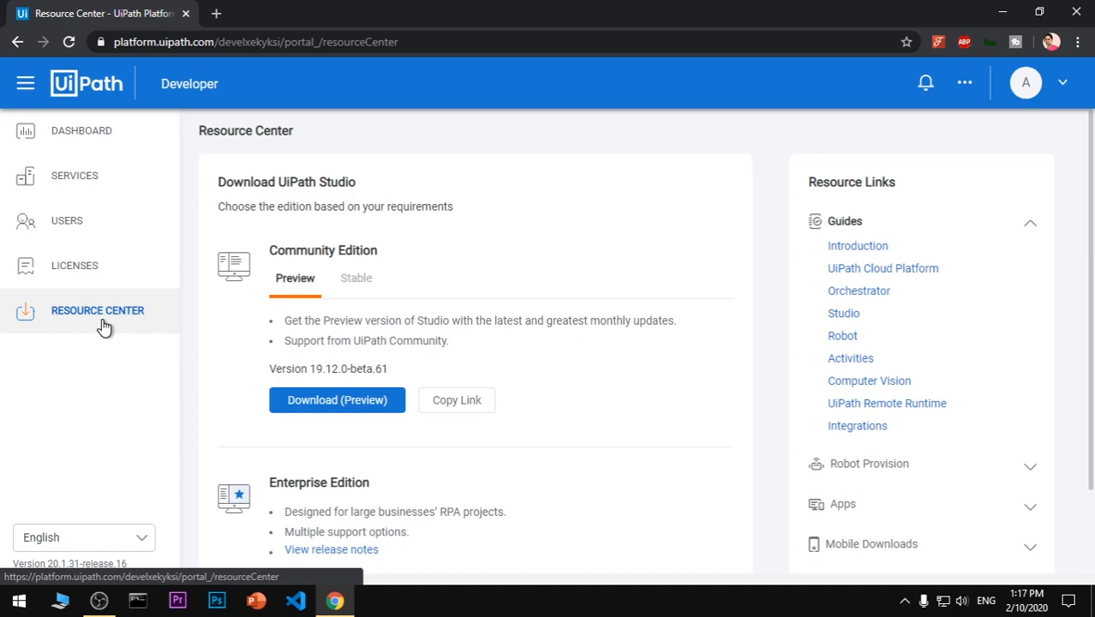
left_click_drag(216, 182, 388, 192)
left_click(380, 231)
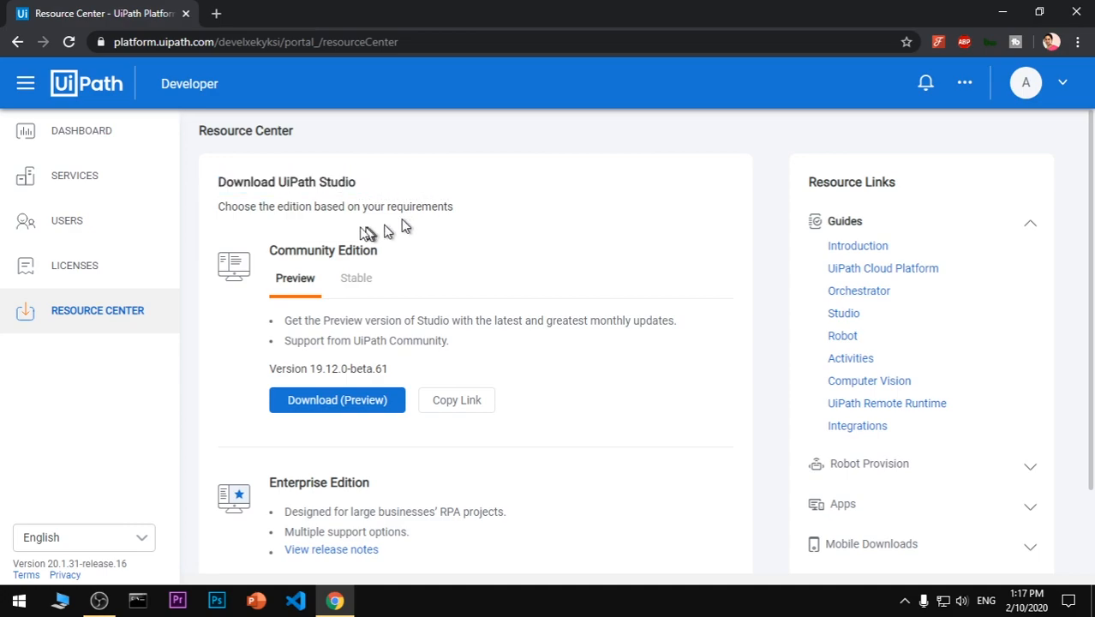
left_click_drag(269, 209, 499, 217)
left_click(500, 217)
left_click_drag(286, 320, 454, 350)
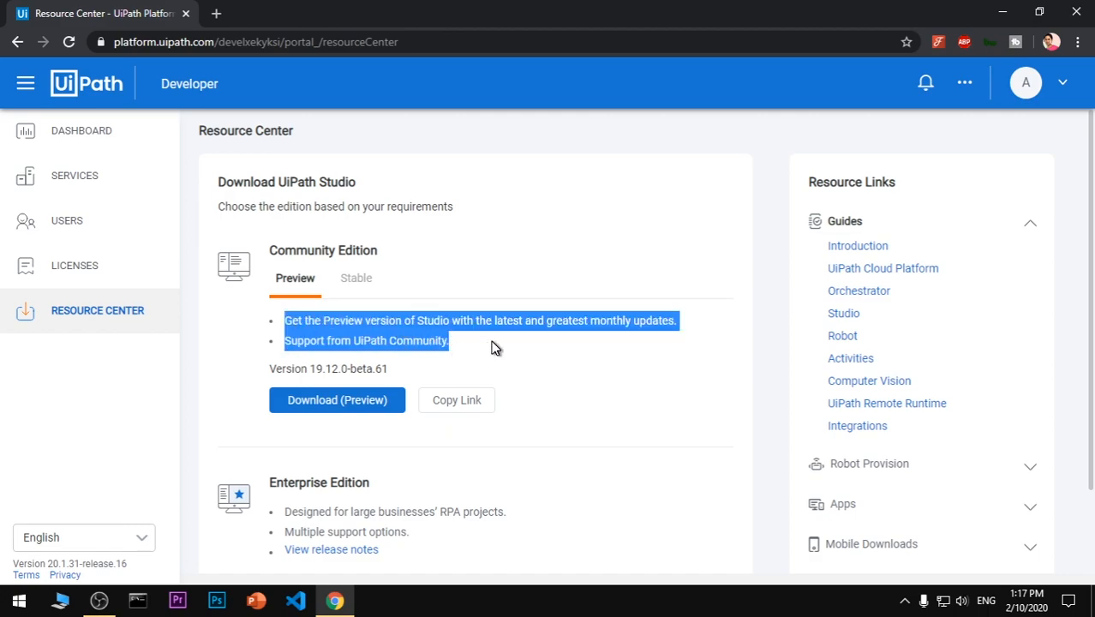
Read the Enterprise Edition details and download the Stable version of UiPath Studio Community Edition.
left_click(493, 347)
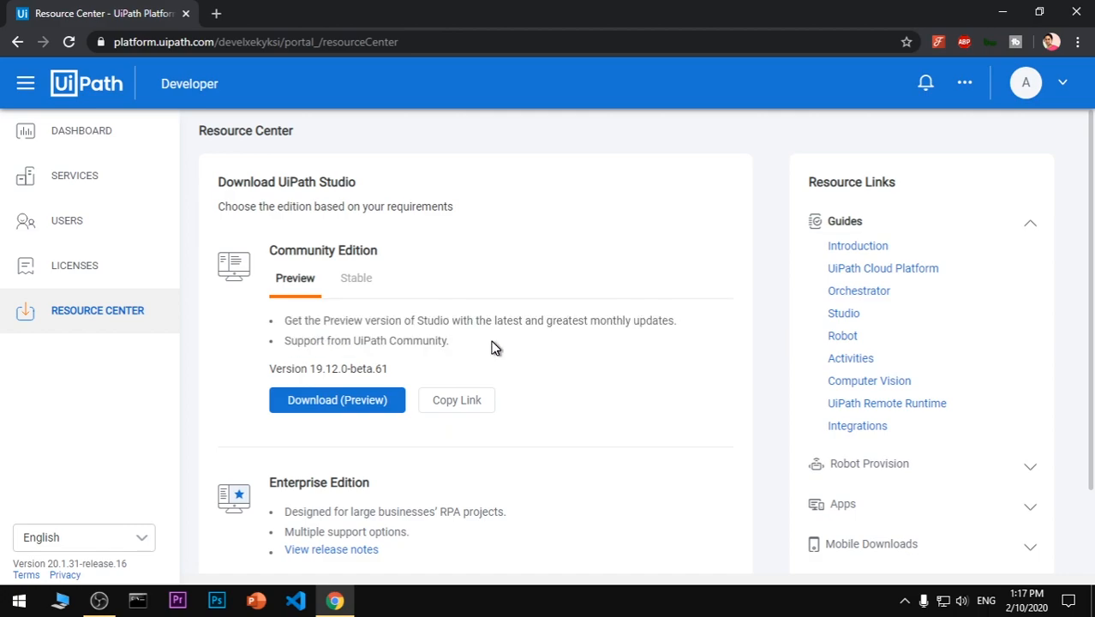
scroll(493, 348, "down", 2)
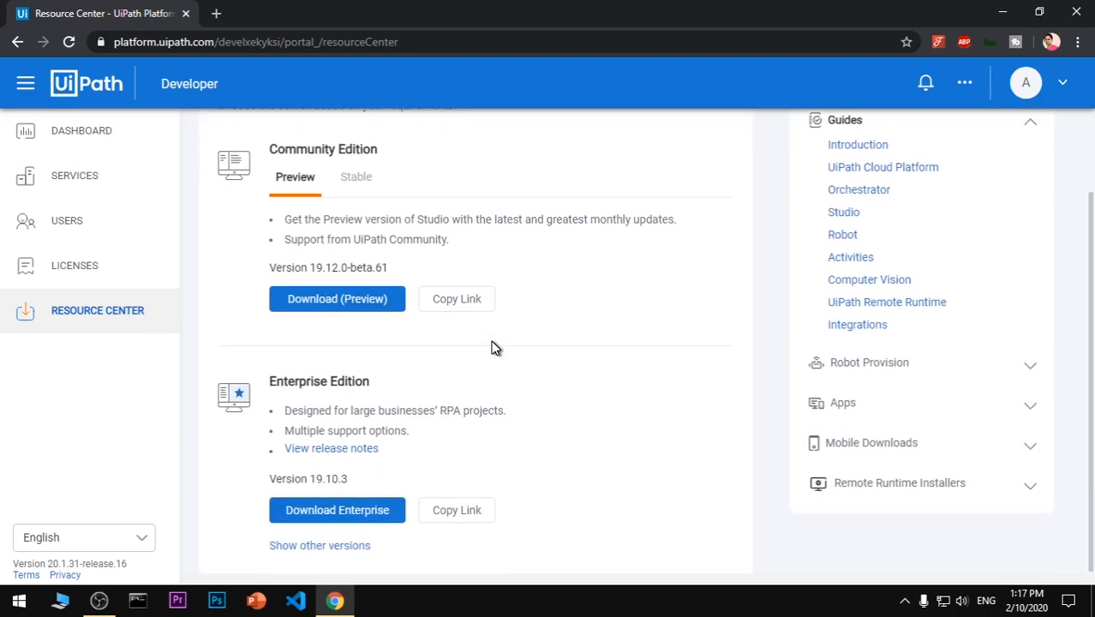
left_click_drag(298, 411, 522, 420)
left_click(581, 419)
left_click_drag(478, 453, 461, 377)
left_click(462, 377)
left_click(344, 186)
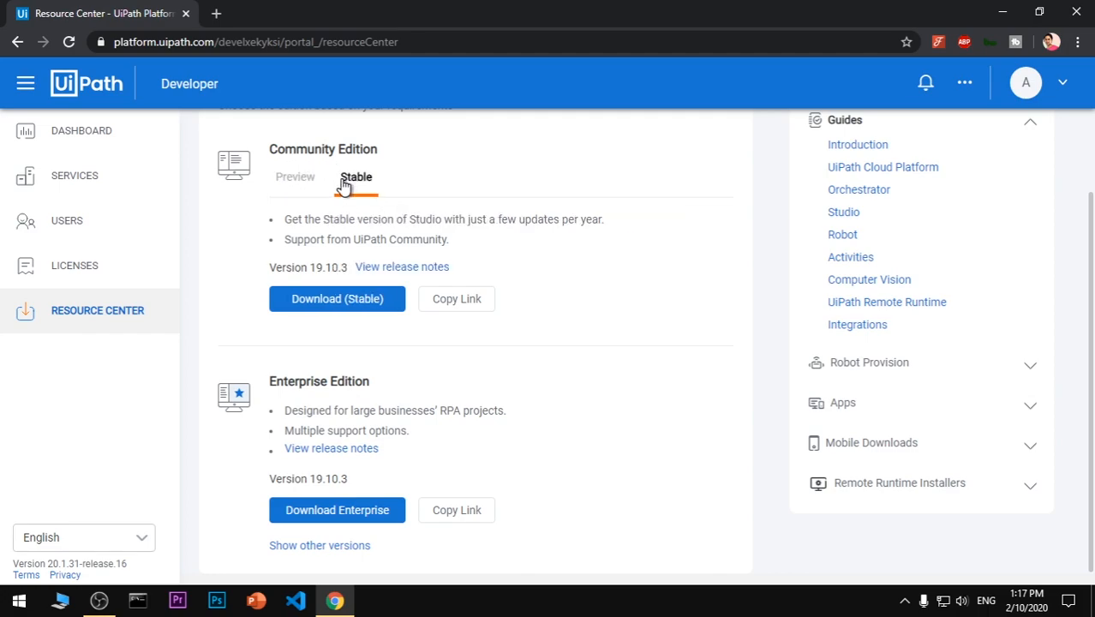
left_click(329, 309)
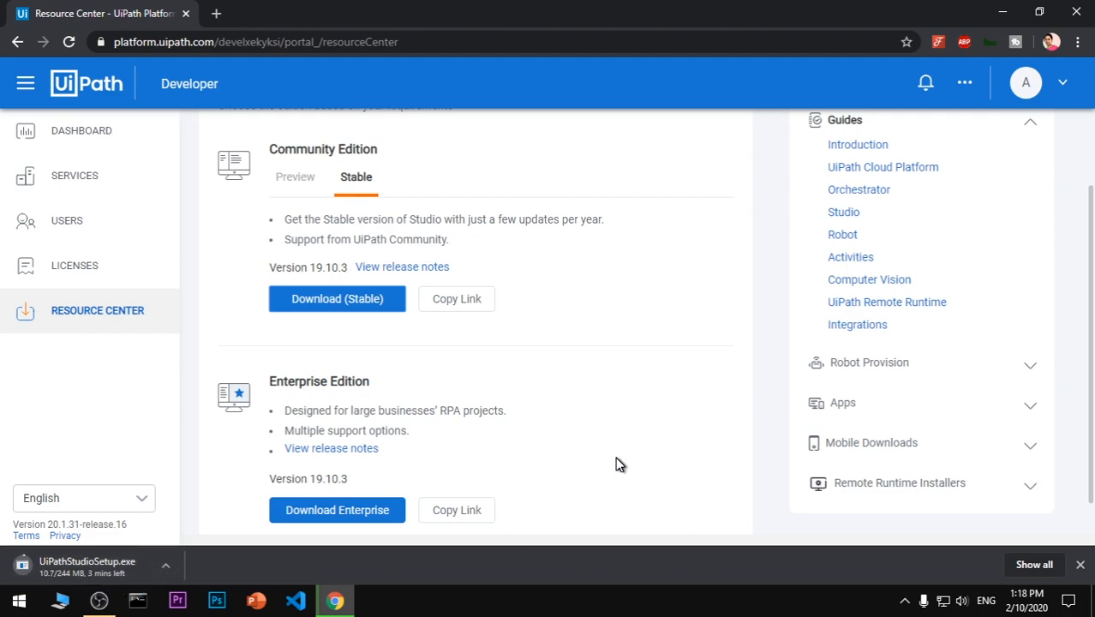
Open the UiPath Academy from the Apps group of the Resource Links and switch to its page.
scroll(620, 464, "up", 2)
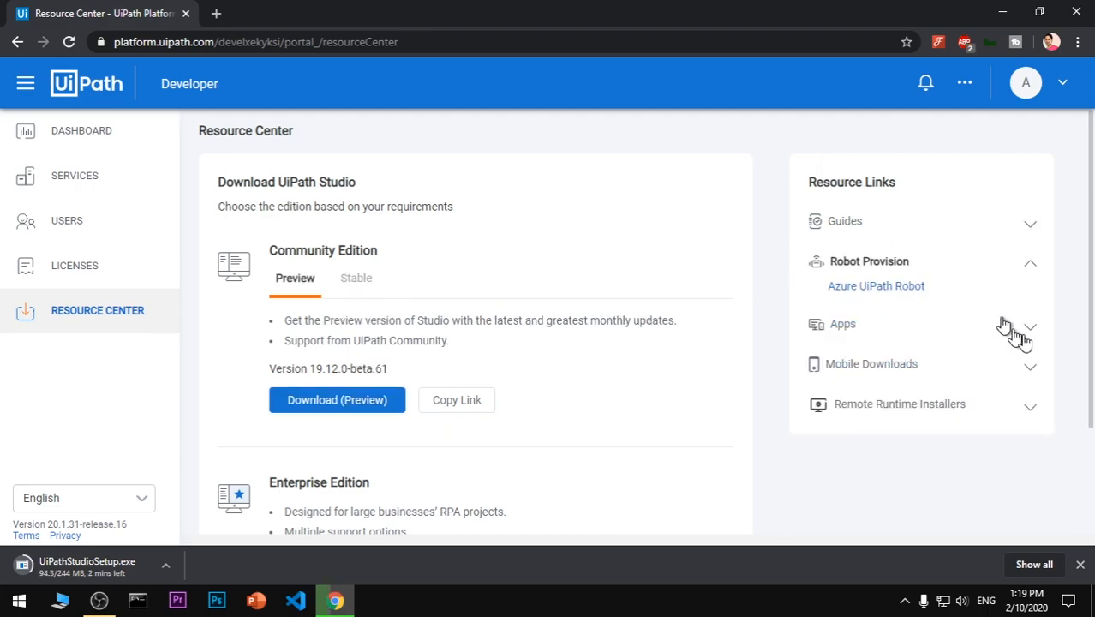
left_click(1029, 330)
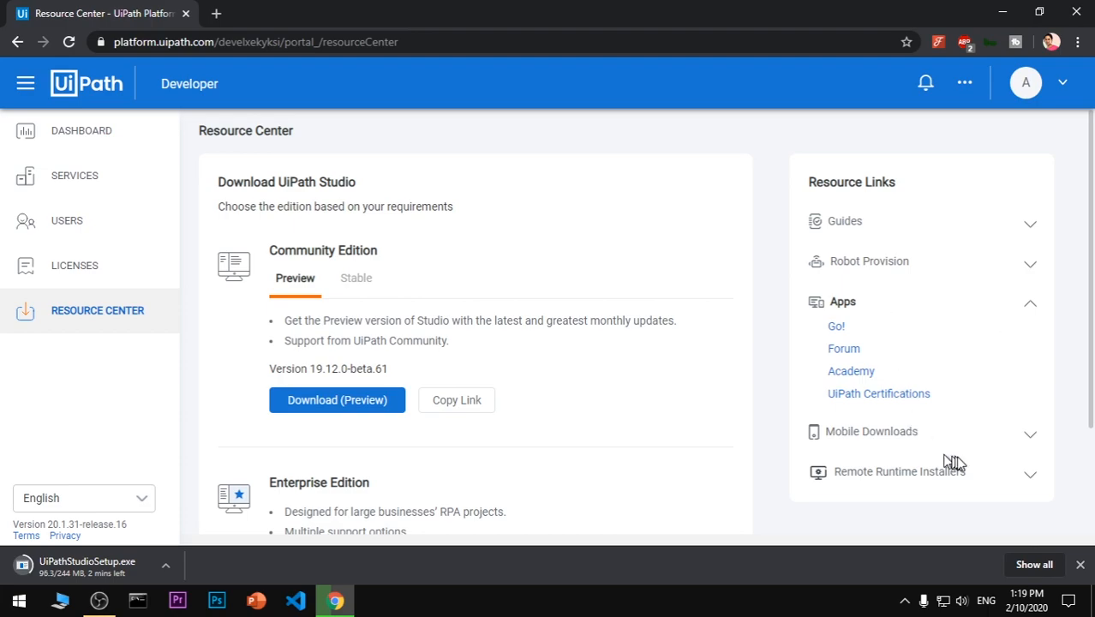
left_click(866, 373)
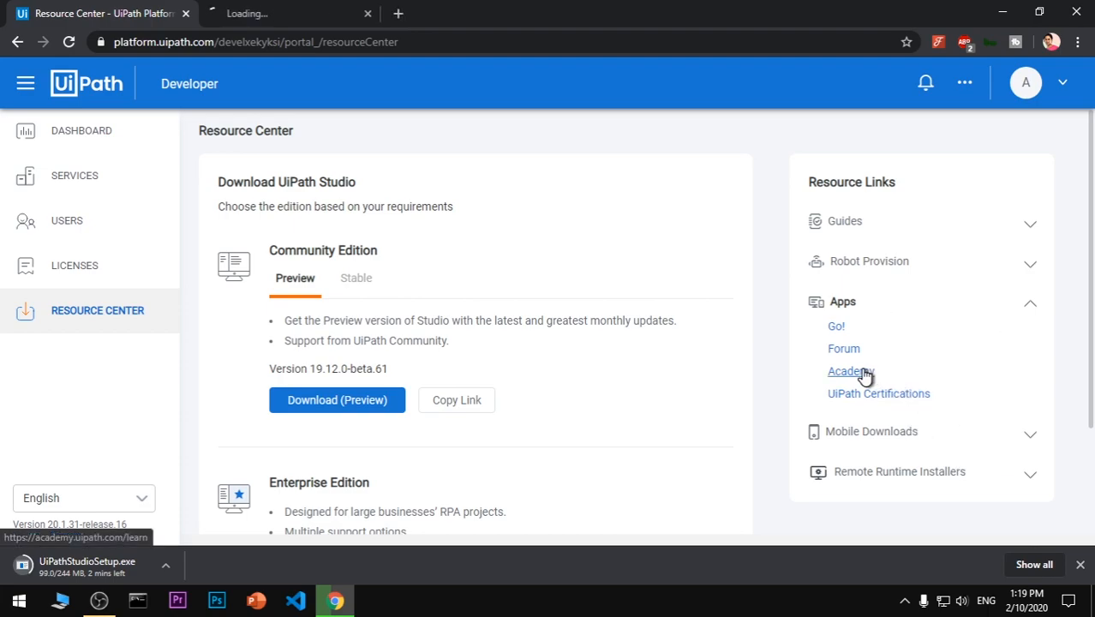
left_click(268, 9)
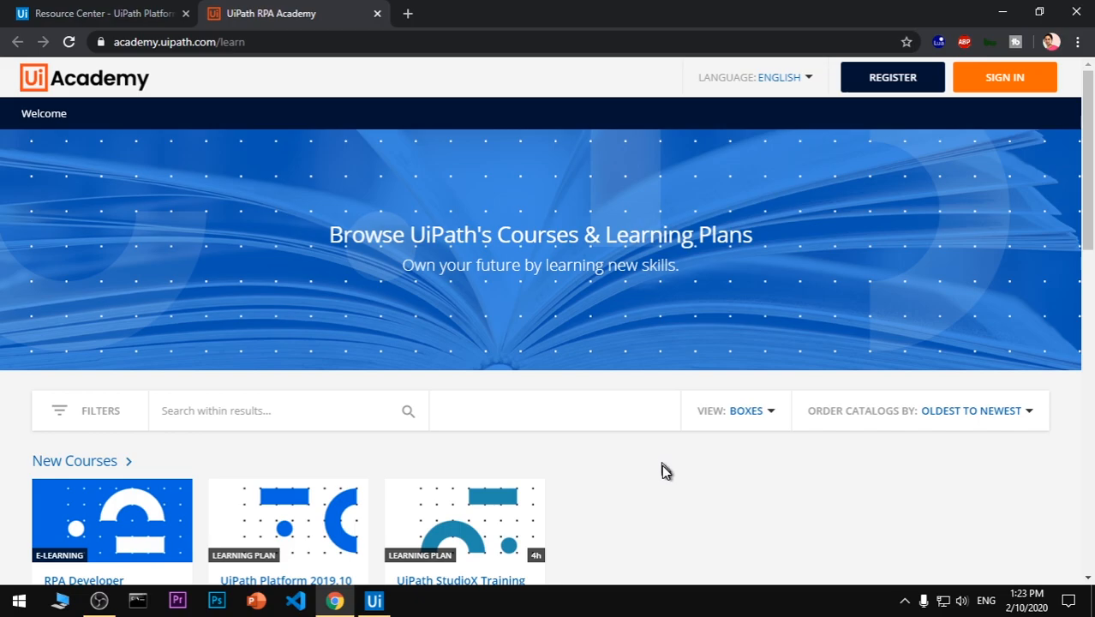
Browse the Academy catalogue, covering New Courses, RPA Role Based Training, Freestyle Learning and Technical Webinars.
scroll(662, 467, "down", 10)
scroll(665, 471, "down", 3)
scroll(663, 471, "up", 13)
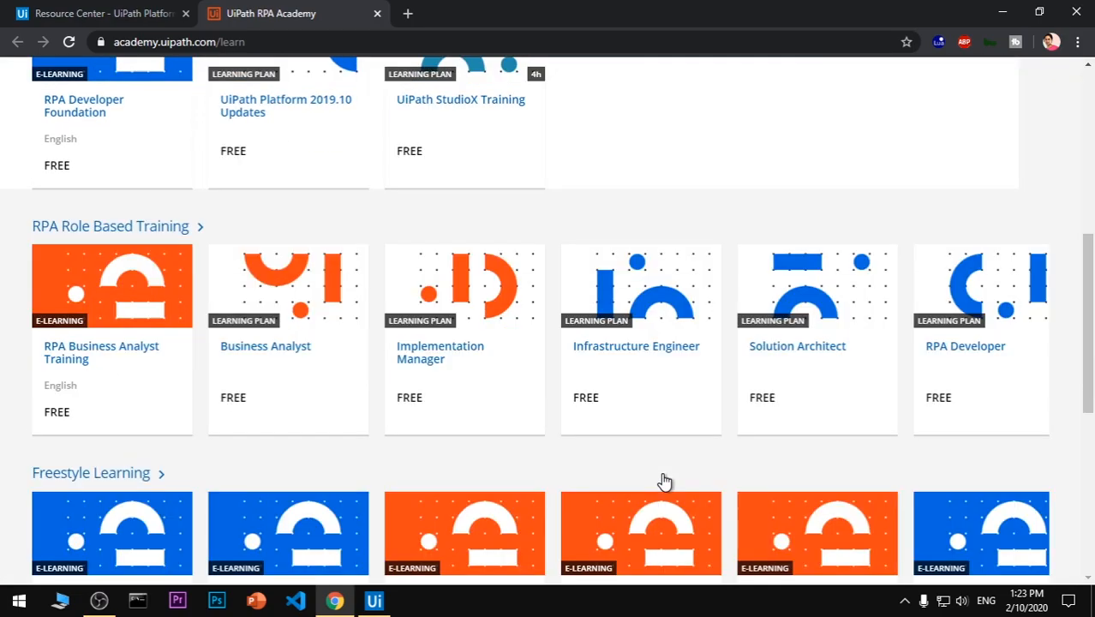
scroll(662, 473, "down", 4)
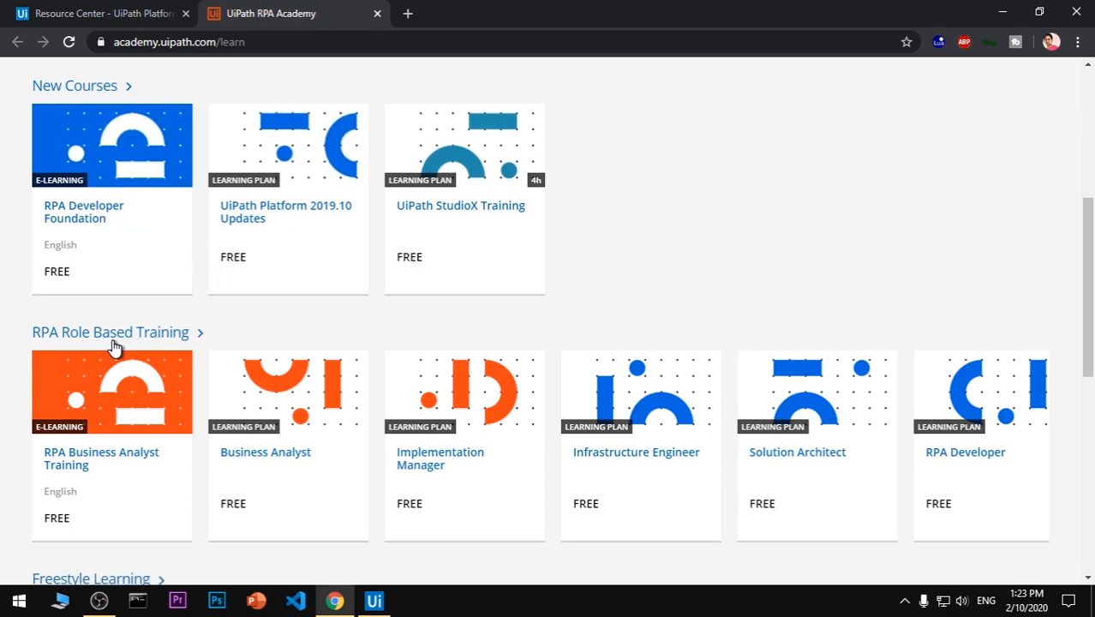
scroll(823, 502, "down", 4)
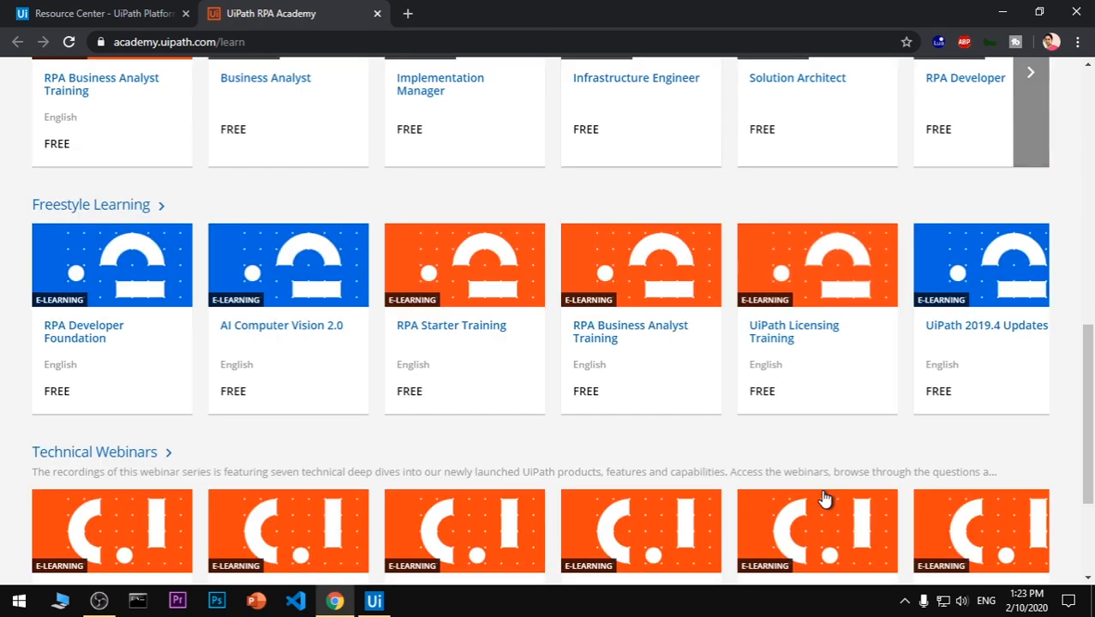
scroll(824, 499, "up", 9)
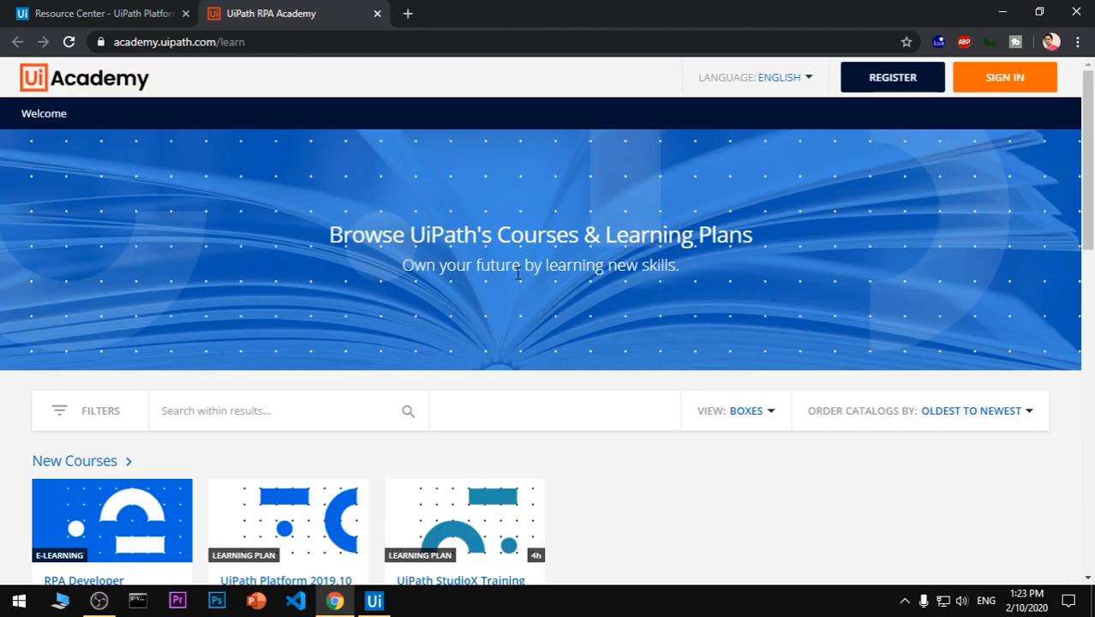
Show the downloaded UiPathStudioSetup.exe in its folder and check the options for launching it.
key("ctrl+j")
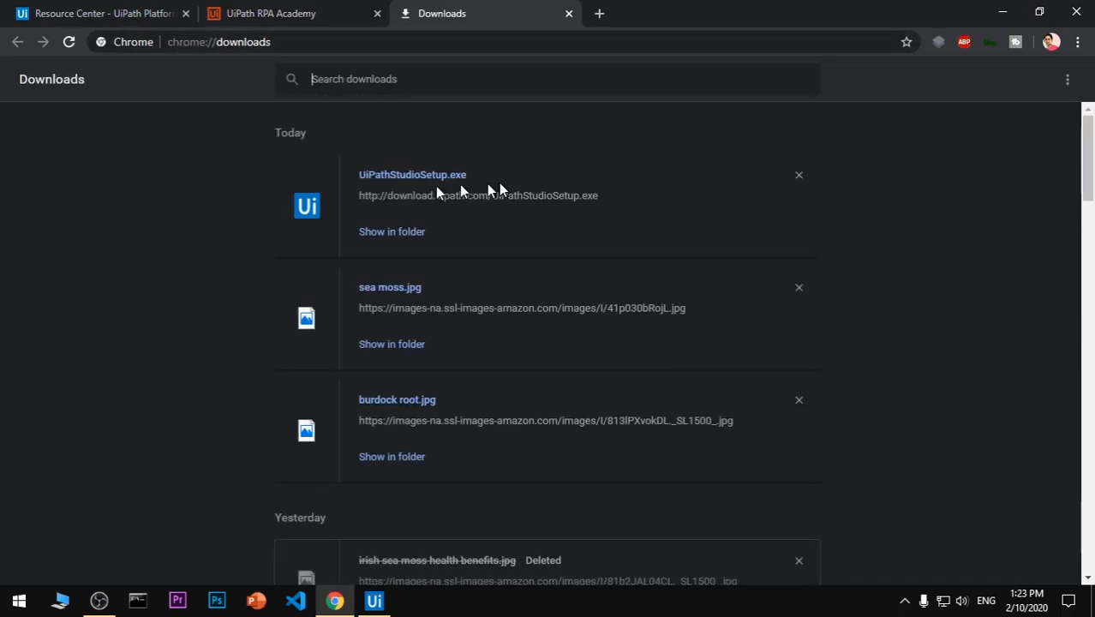
left_click(385, 233)
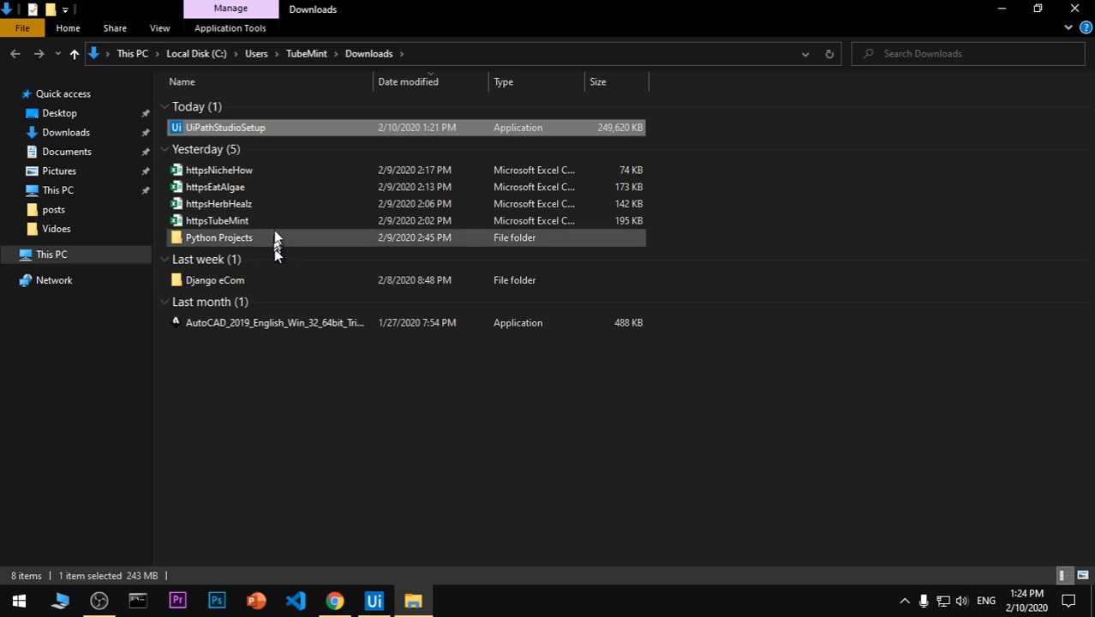
right_click(223, 124)
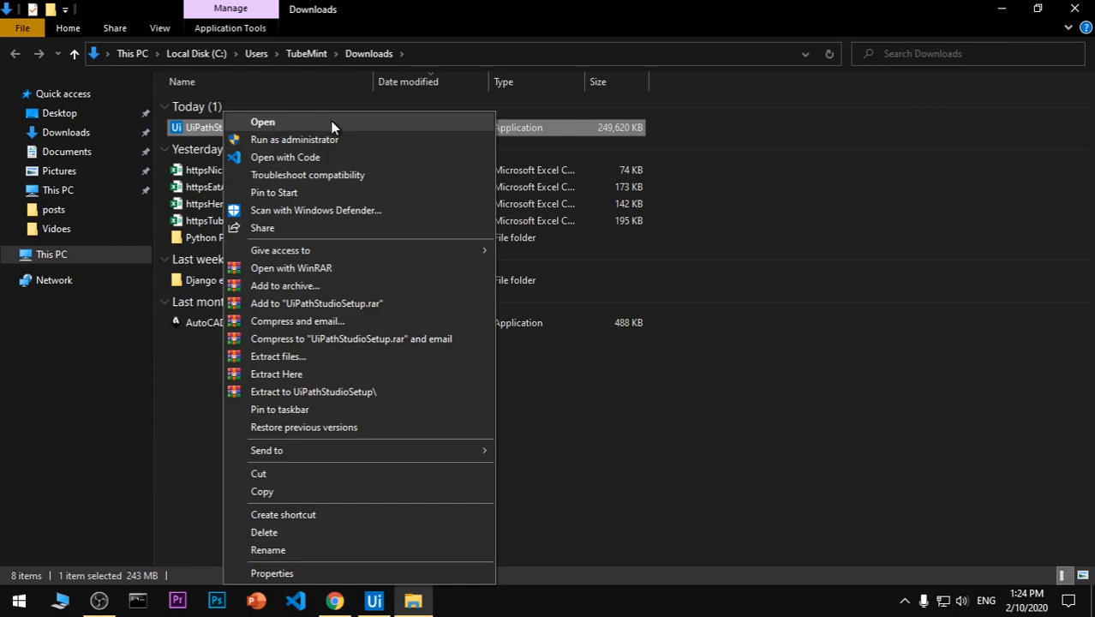
left_click(741, 473)
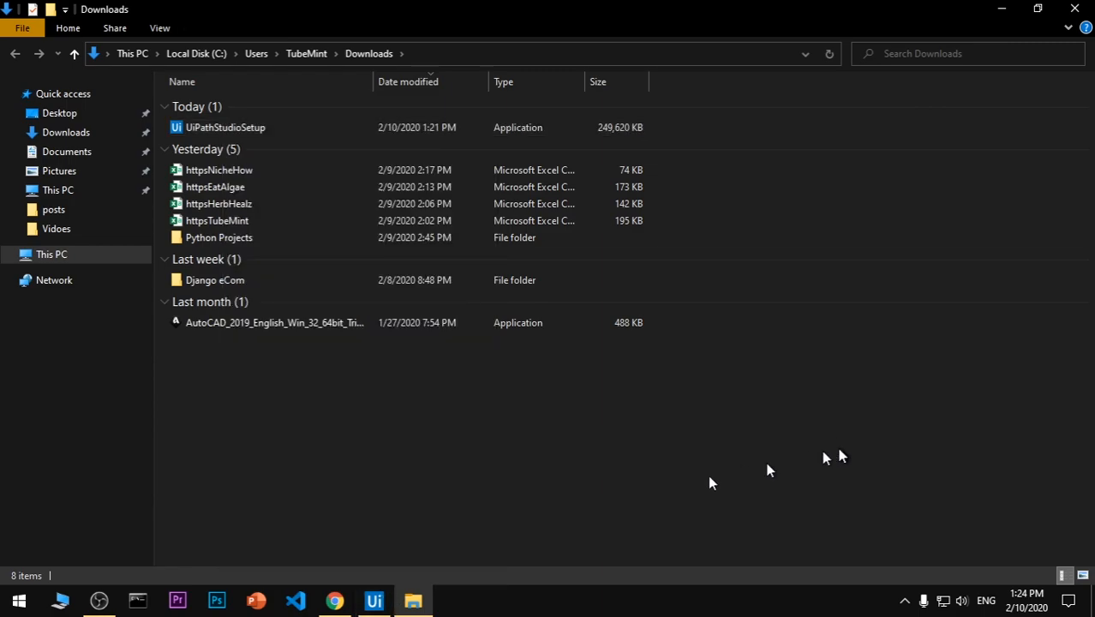
Close the Downloads folder and activate UiPath with the Community License, the UiPath Studio profile and the Stable update channel.
left_click(372, 605)
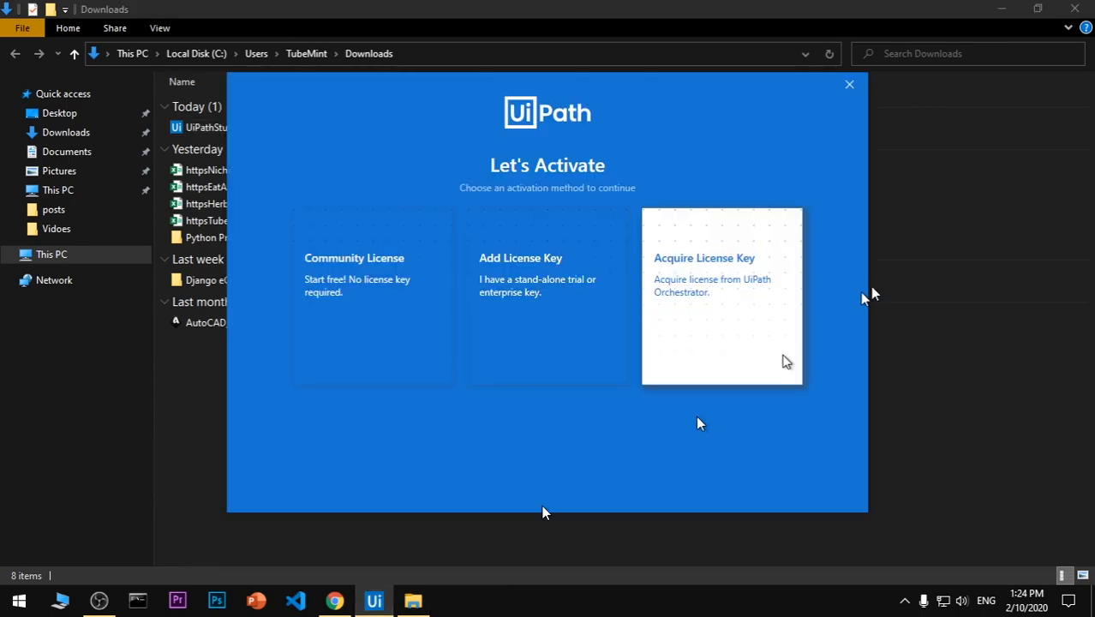
left_click(1075, 8)
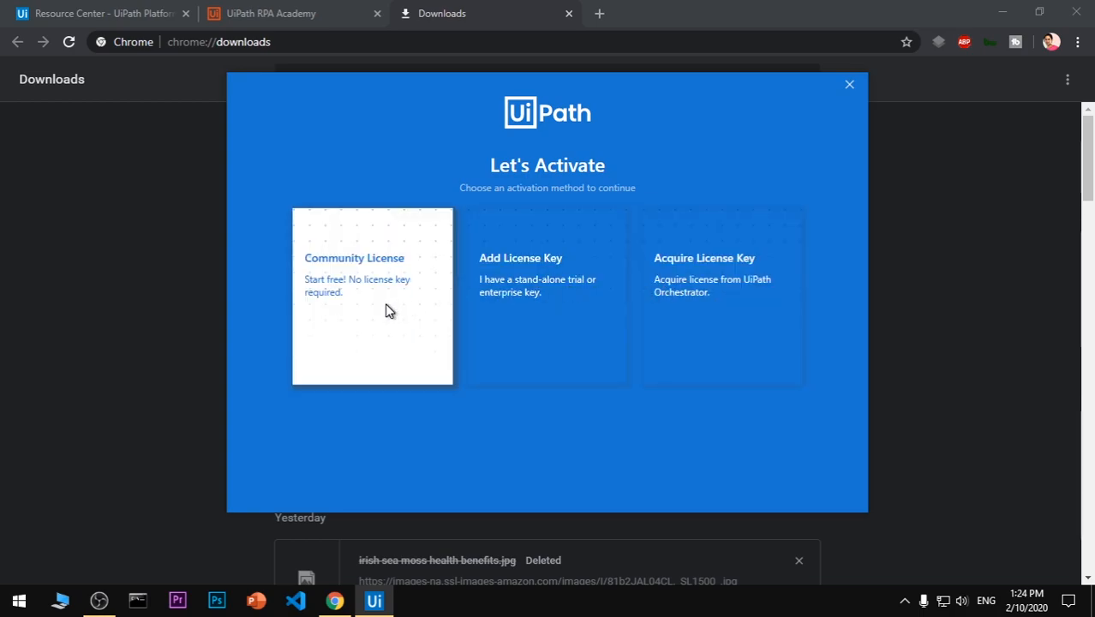
left_click(386, 312)
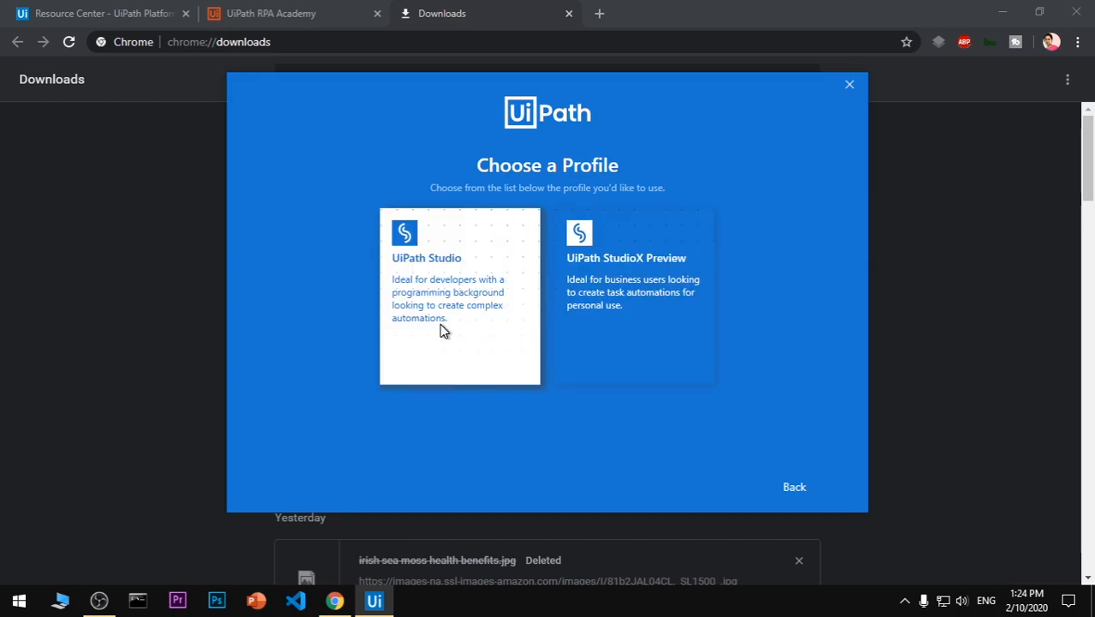
left_click(440, 324)
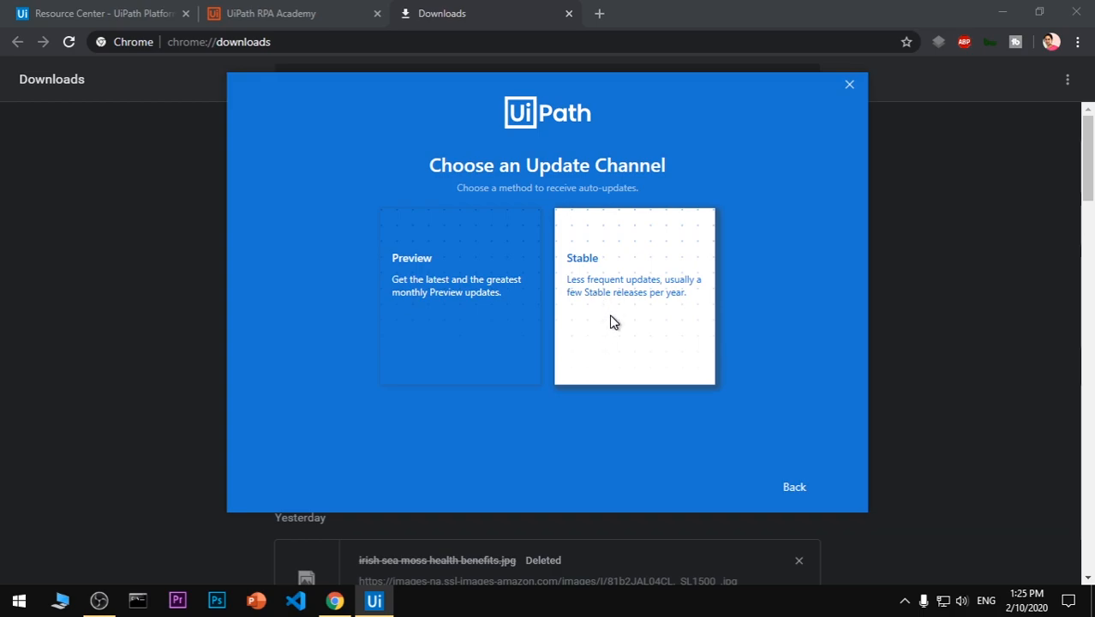
left_click(610, 317)
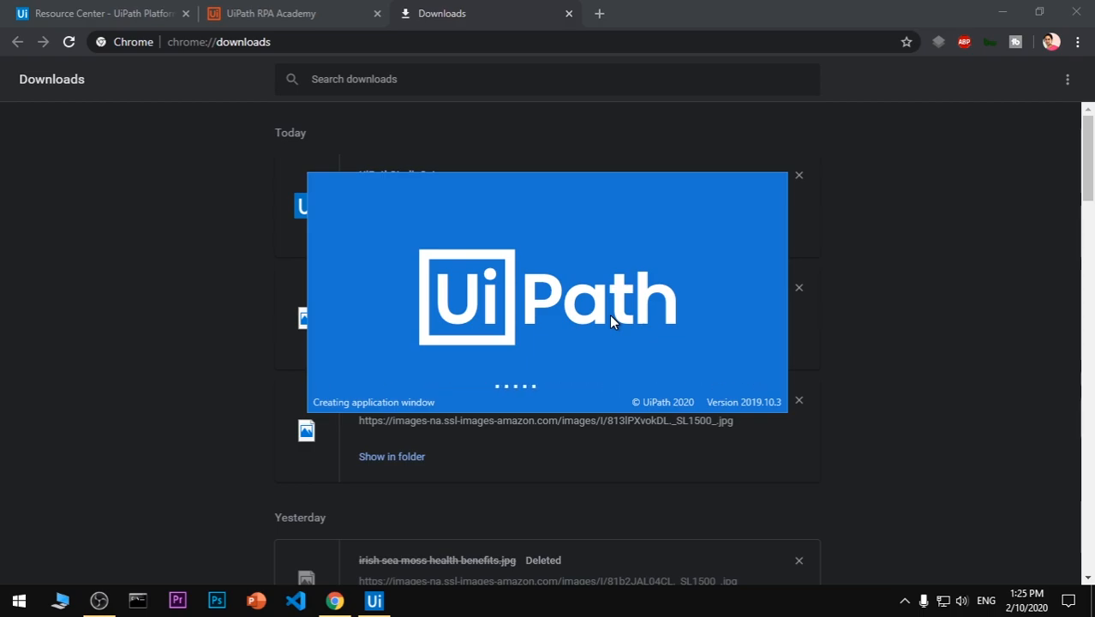
Close the browser's Downloads page, view the UiPath Studio start screen maximized, and minimize it.
left_click(567, 14)
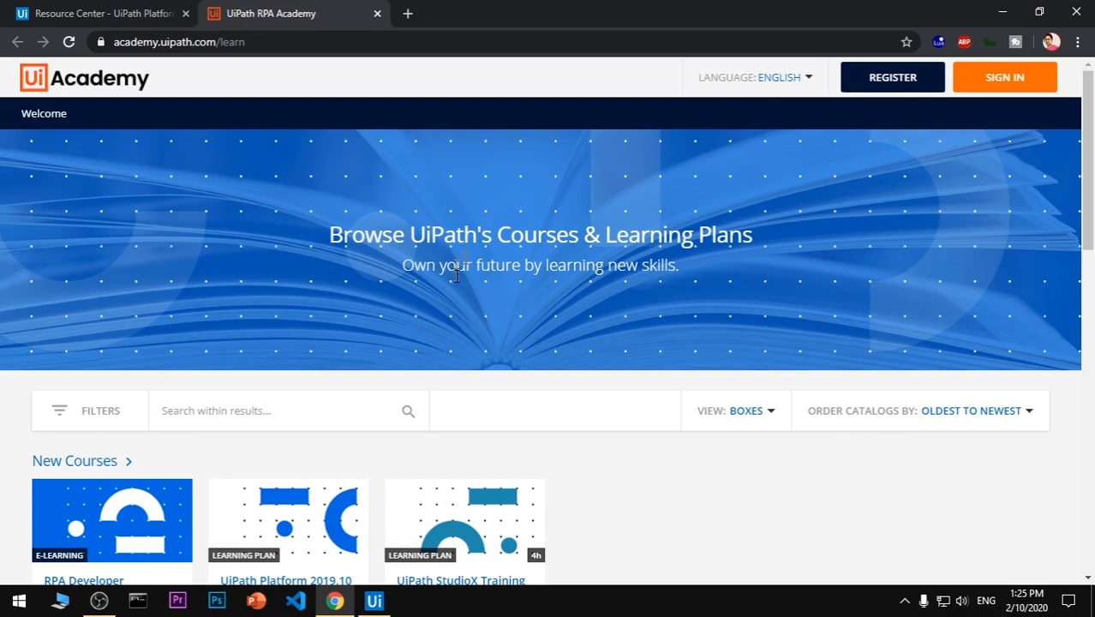
left_click(377, 601)
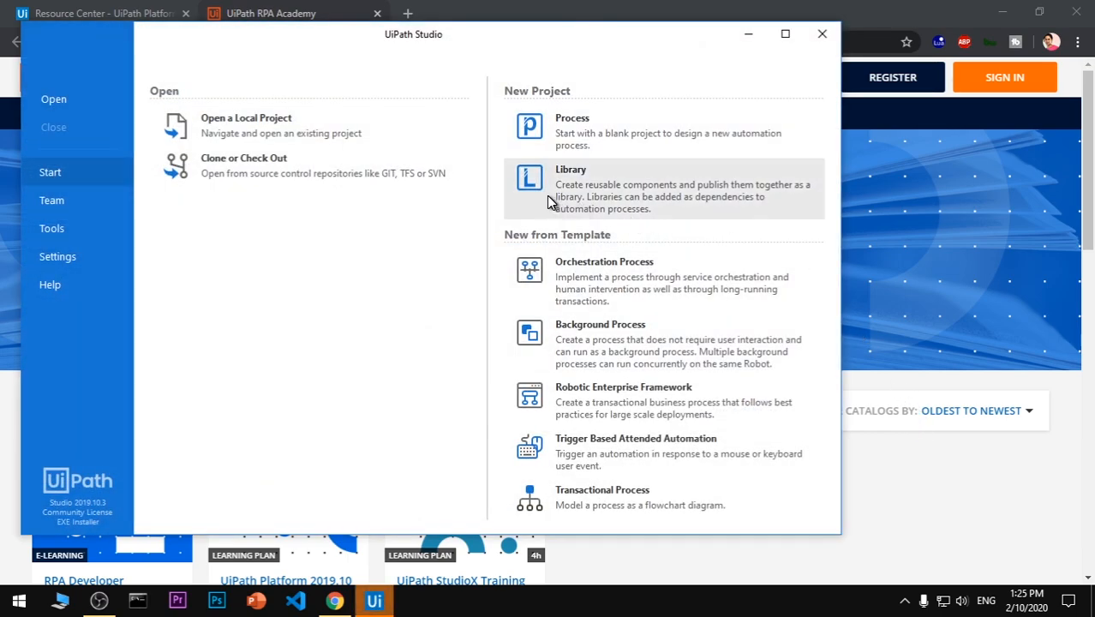
left_click(785, 34)
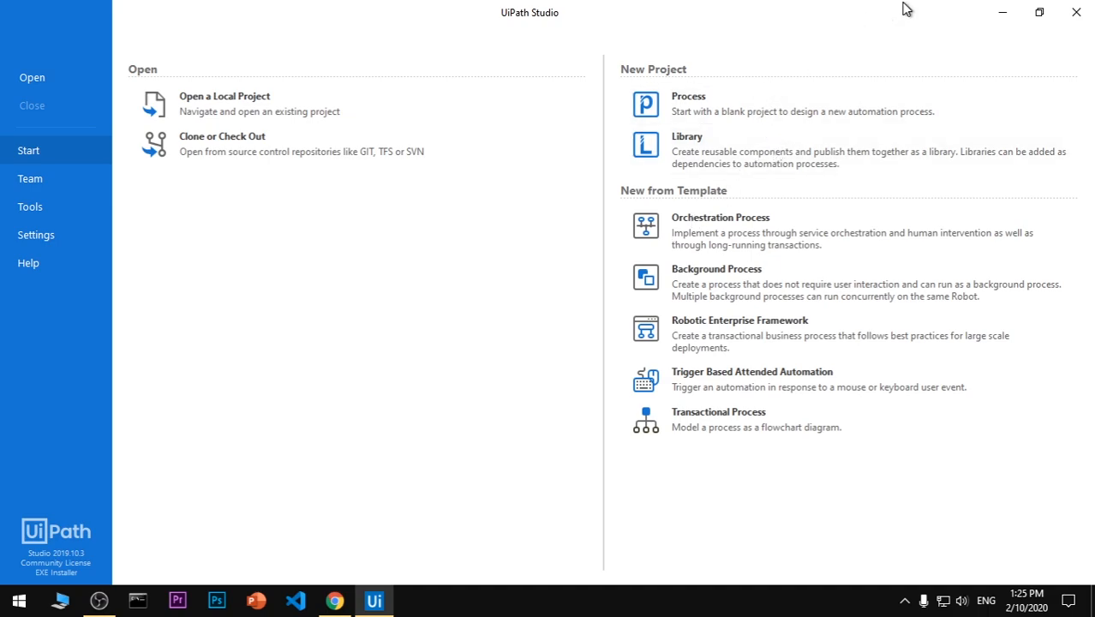
left_click(1019, 10)
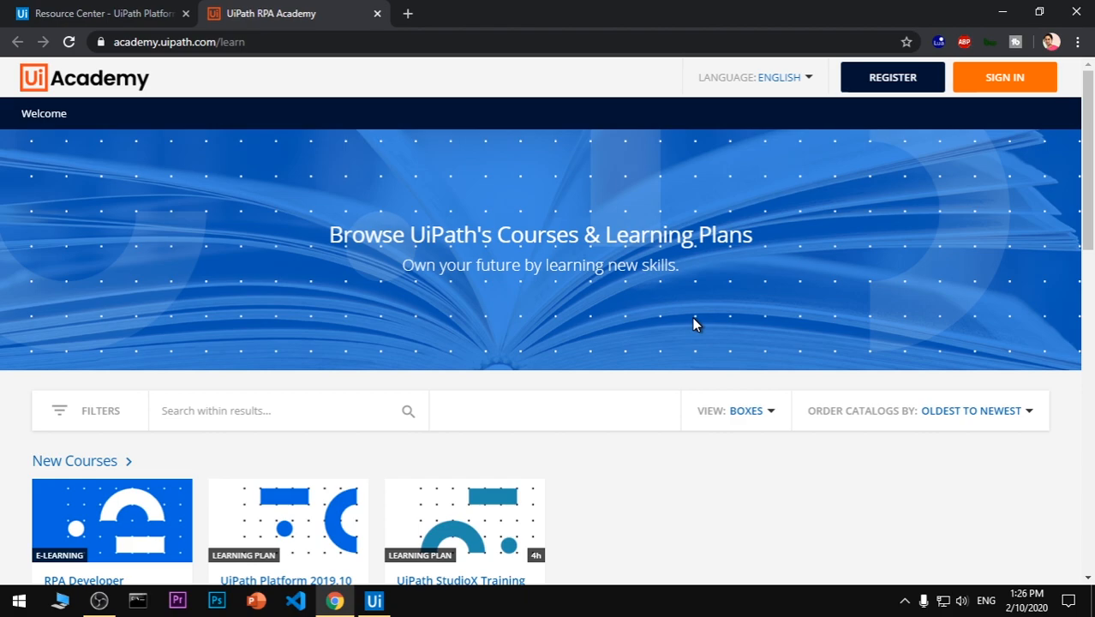
Review the Academy's New Courses and RPA Role Based Training sections and highlight the page's web address.
scroll(531, 444, "down", 4)
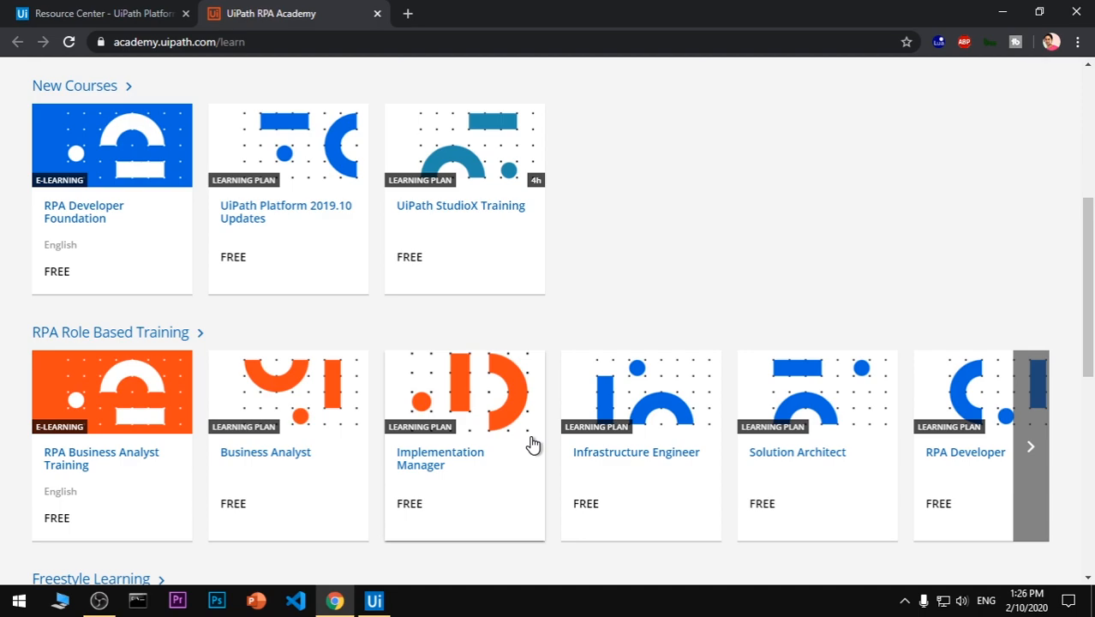
left_click(266, 42)
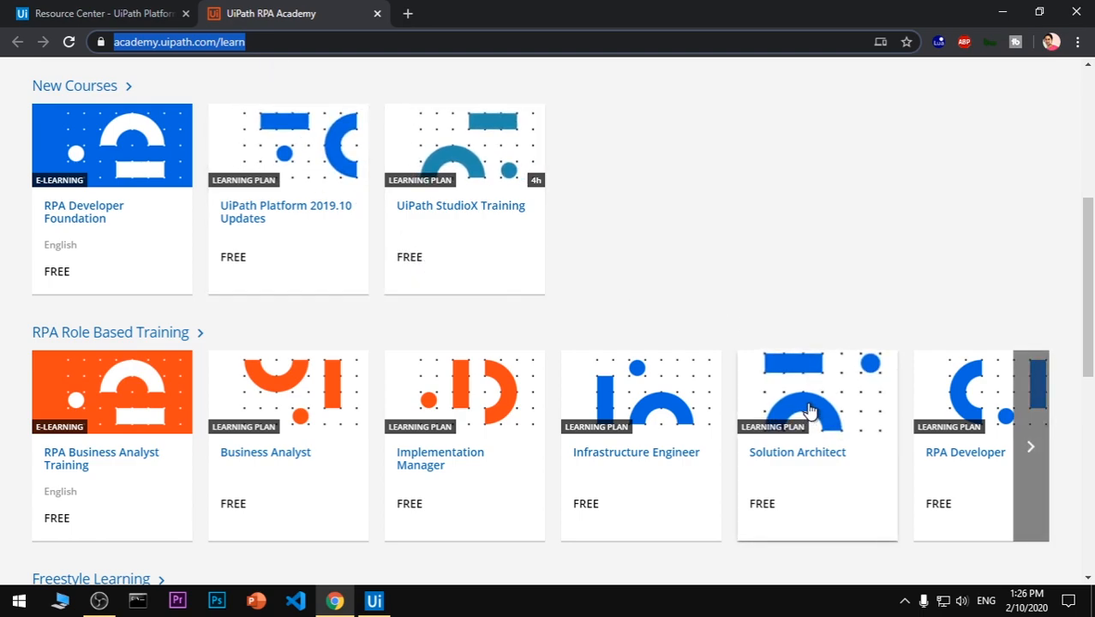
scroll(810, 412, "up", 4)
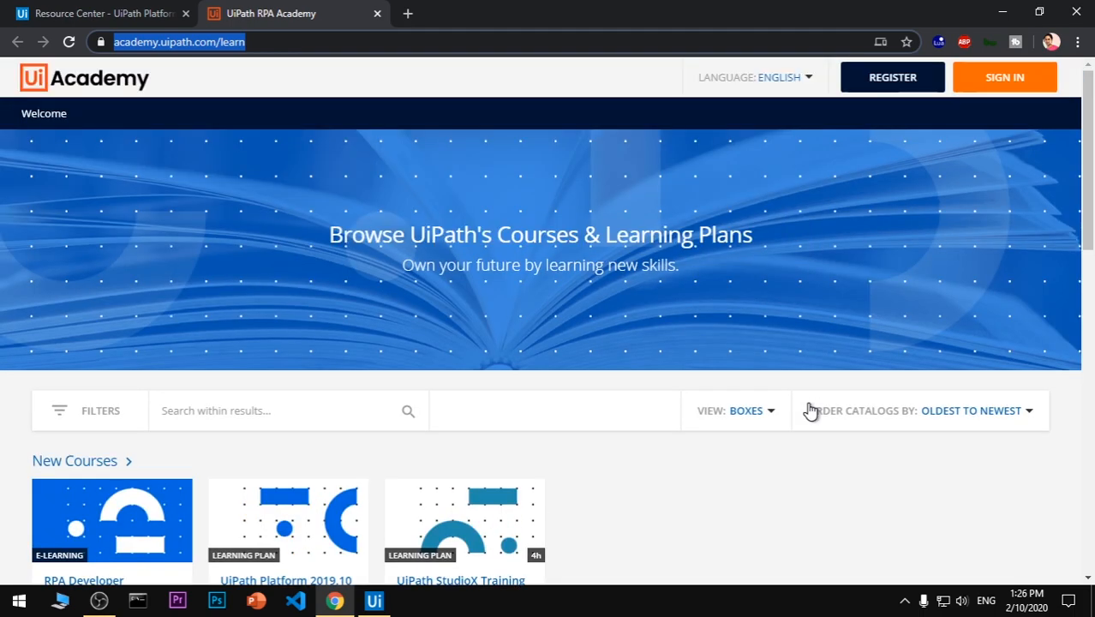